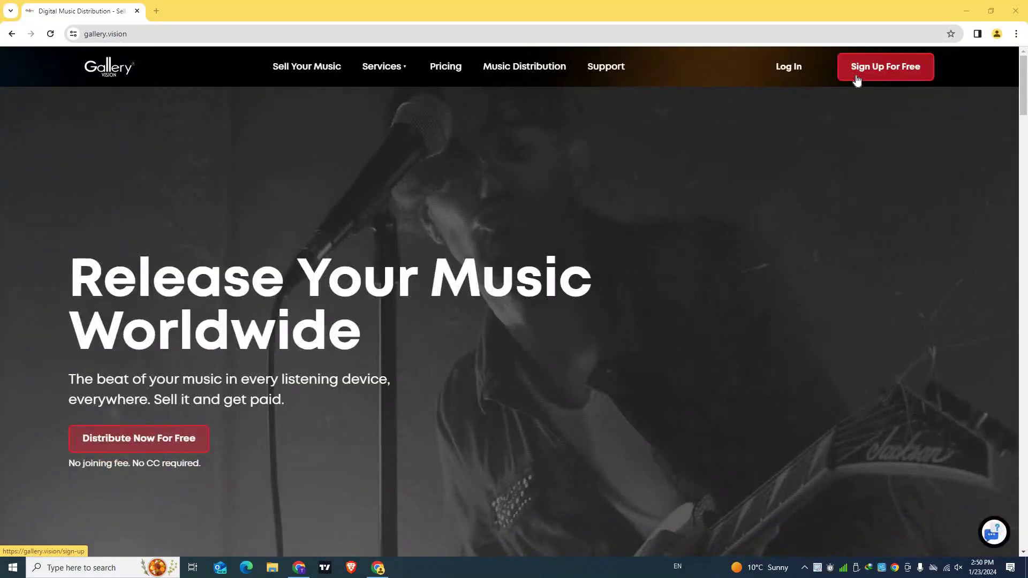
Open the 'Sign Up For Free' page from the top navigation bar
click(857, 79)
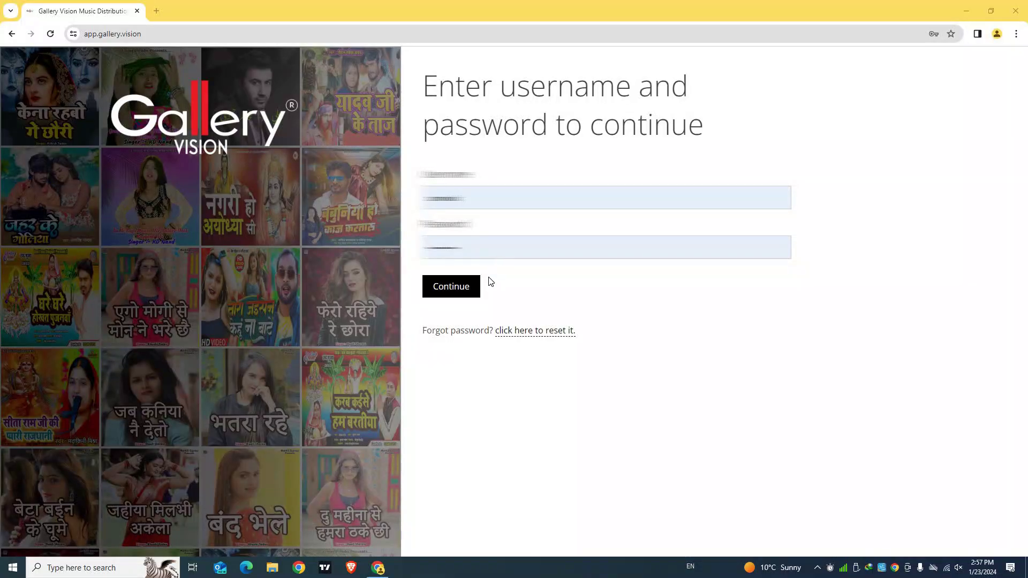
Sign in, open the Dashboard under Reporting, then go to Labels / Artists
click(451, 286)
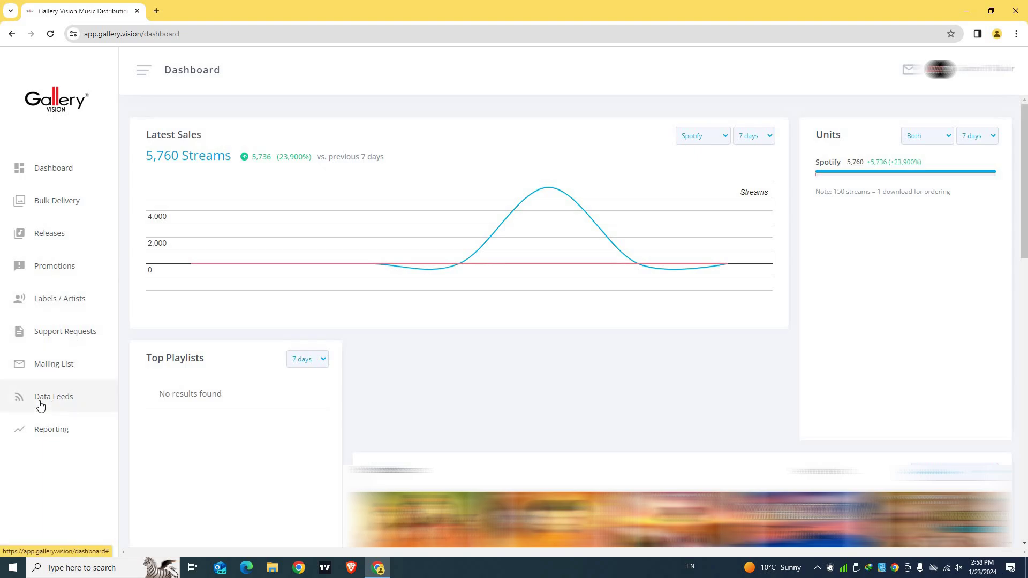
click(45, 431)
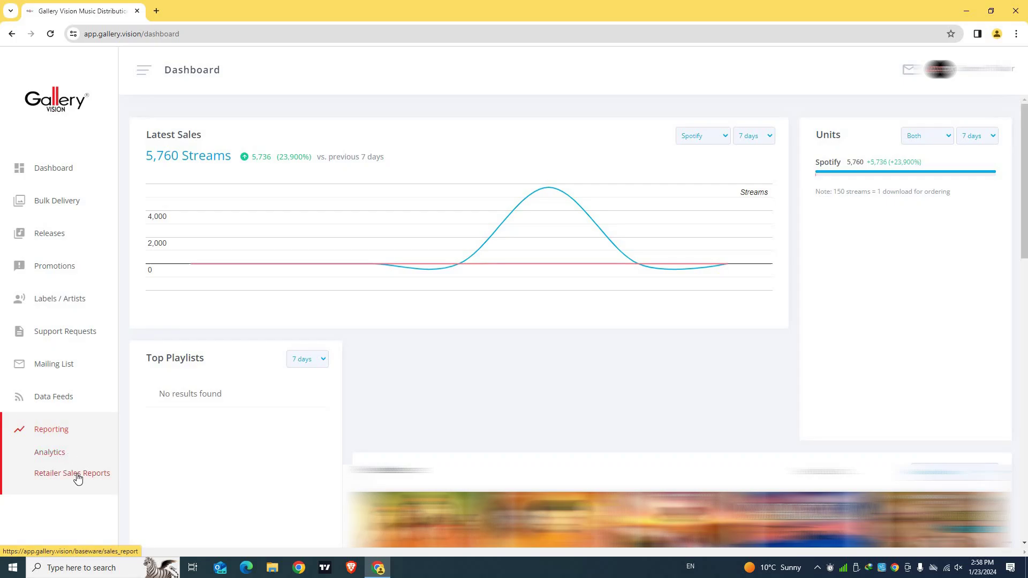
click(54, 168)
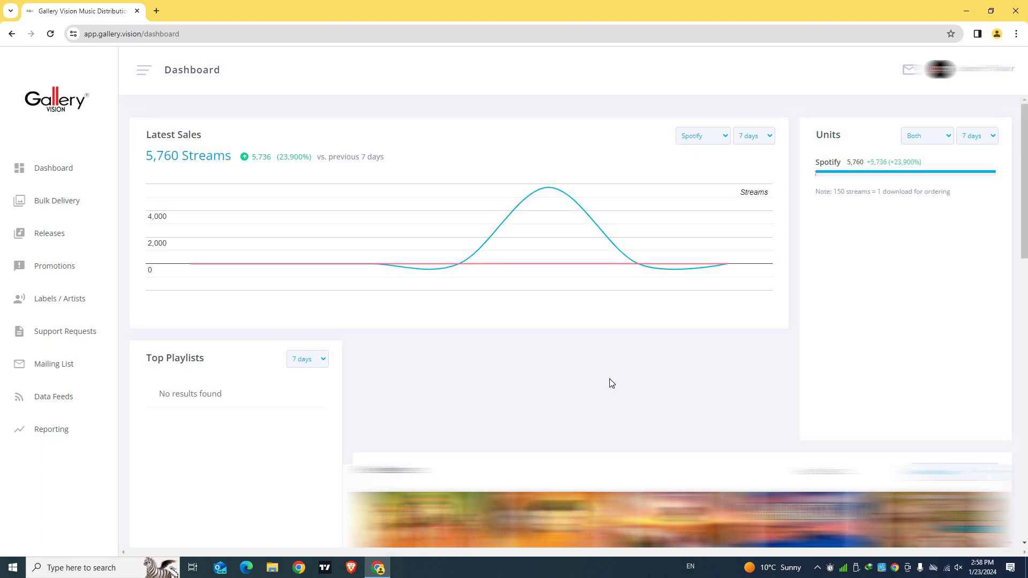
click(69, 305)
Open the Add new label form, try the Label Name and Email fields, then cancel it
click(47, 344)
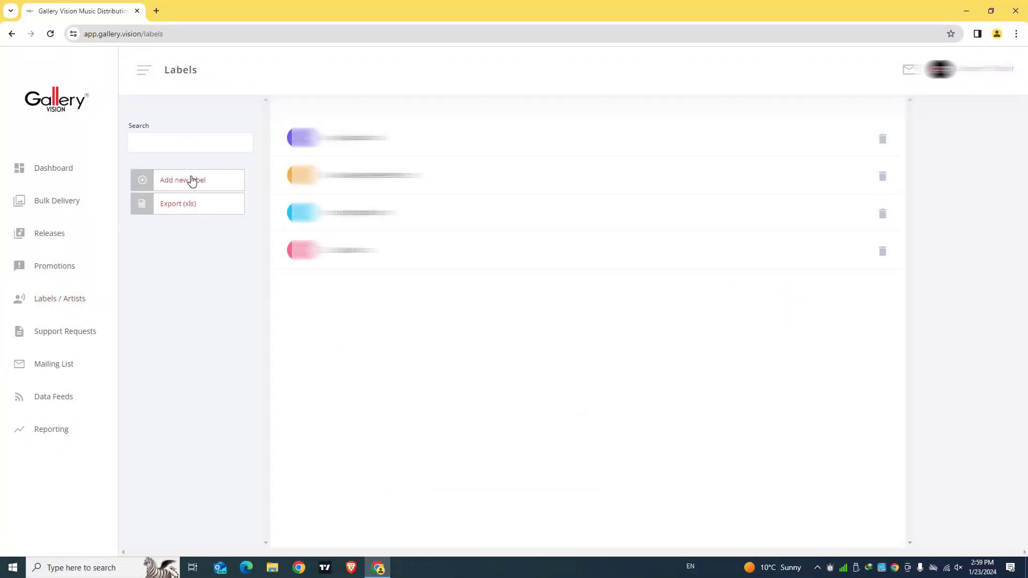
click(192, 181)
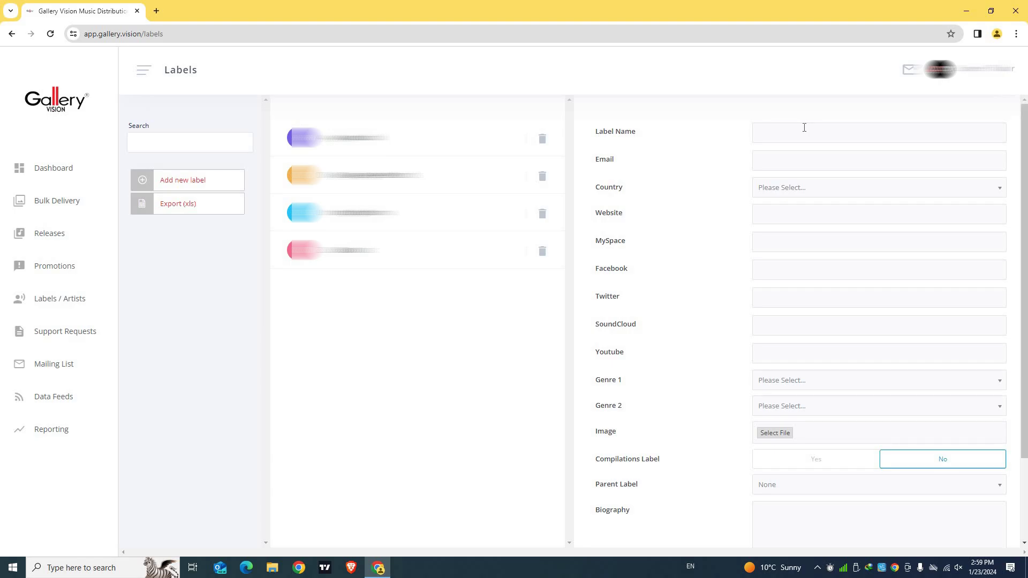
click(776, 132)
click(784, 161)
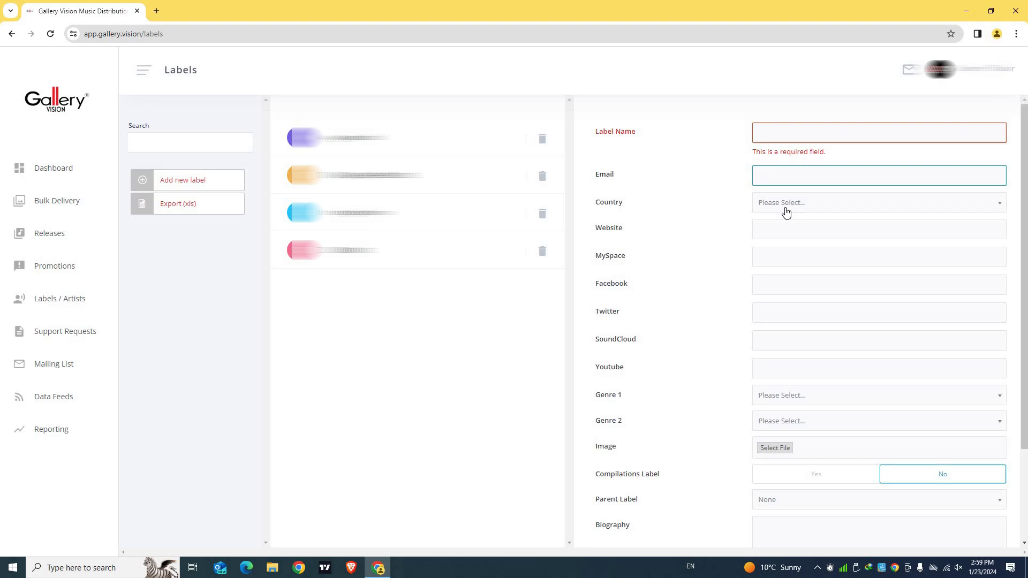
scroll(776, 348, down, 3)
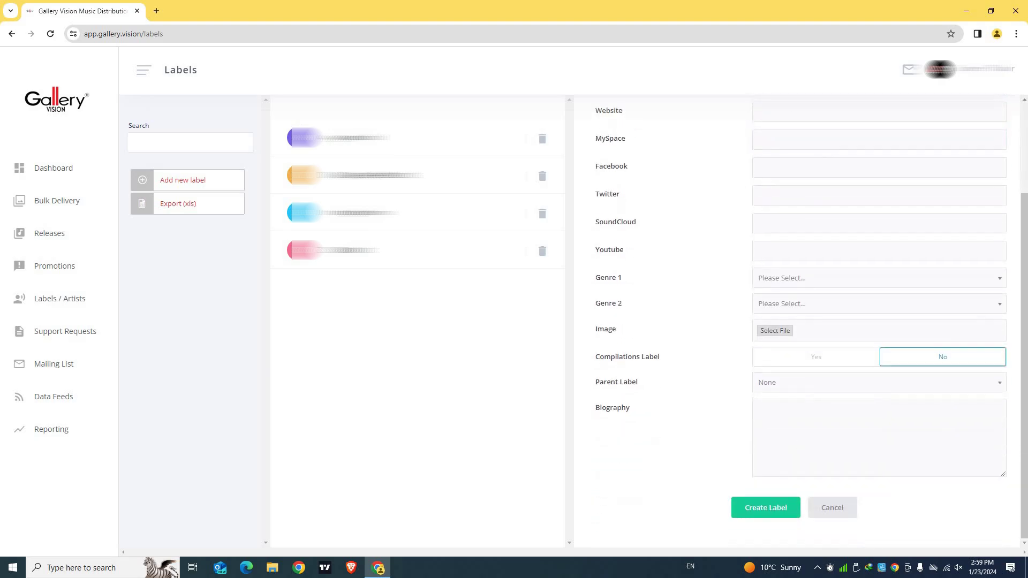
click(836, 512)
click(64, 299)
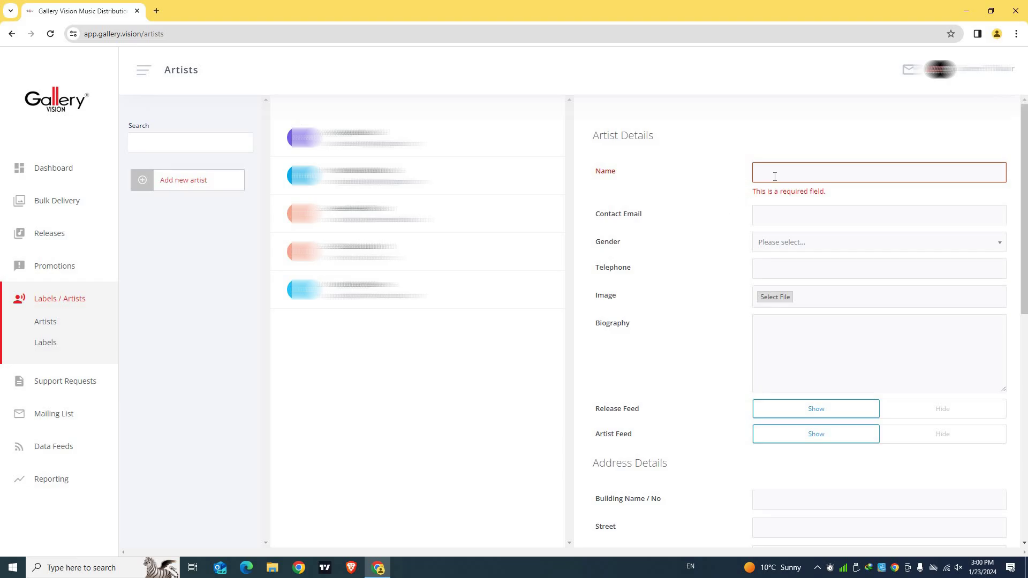
Scroll the blank Artist Details form down to its DSP Profiles/Links section
scroll(803, 363, down, 9)
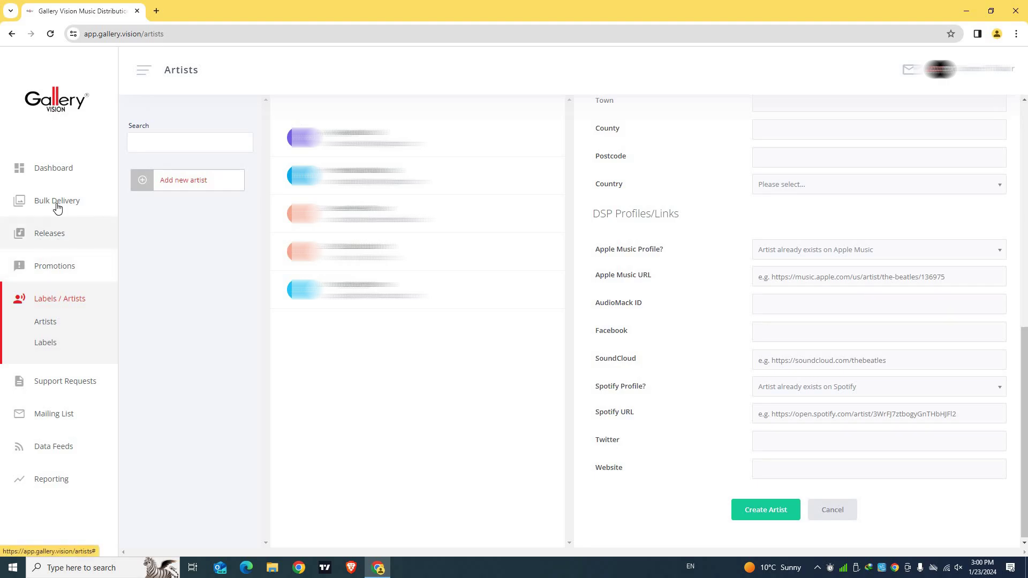
click(54, 234)
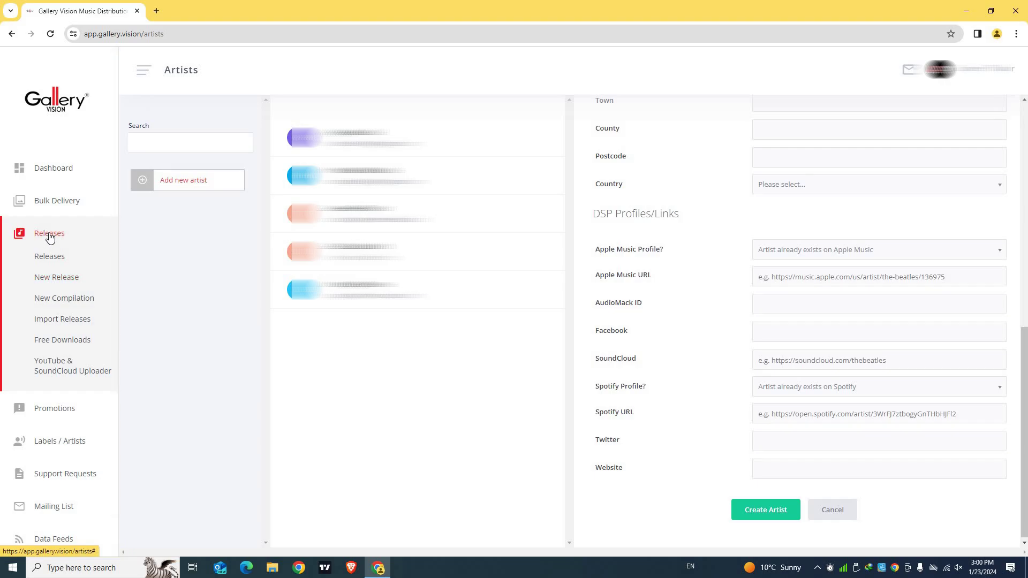
Start a New Release and click into its Cat. No and Title fields
click(52, 278)
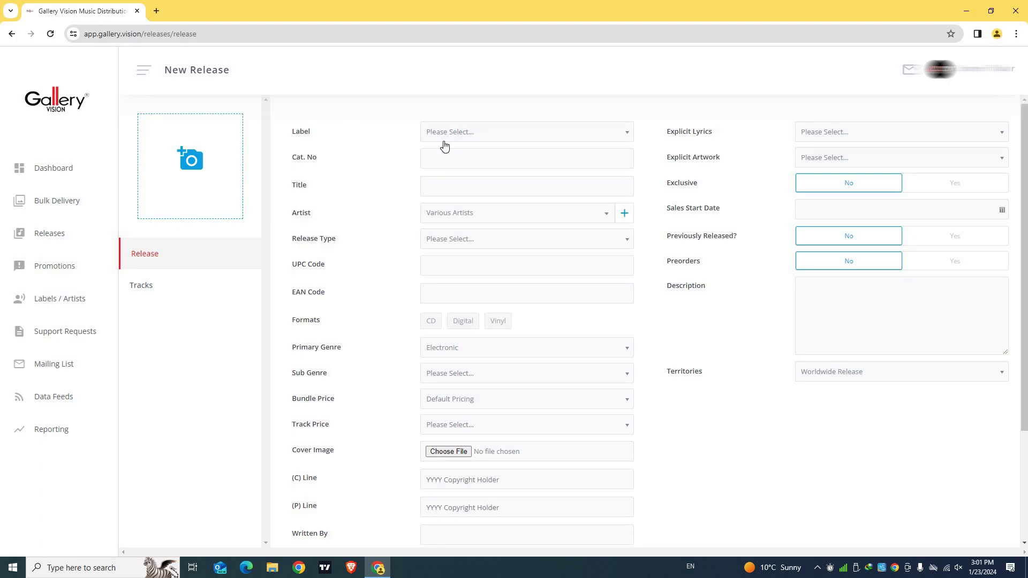
triple_click(481, 168)
click(493, 163)
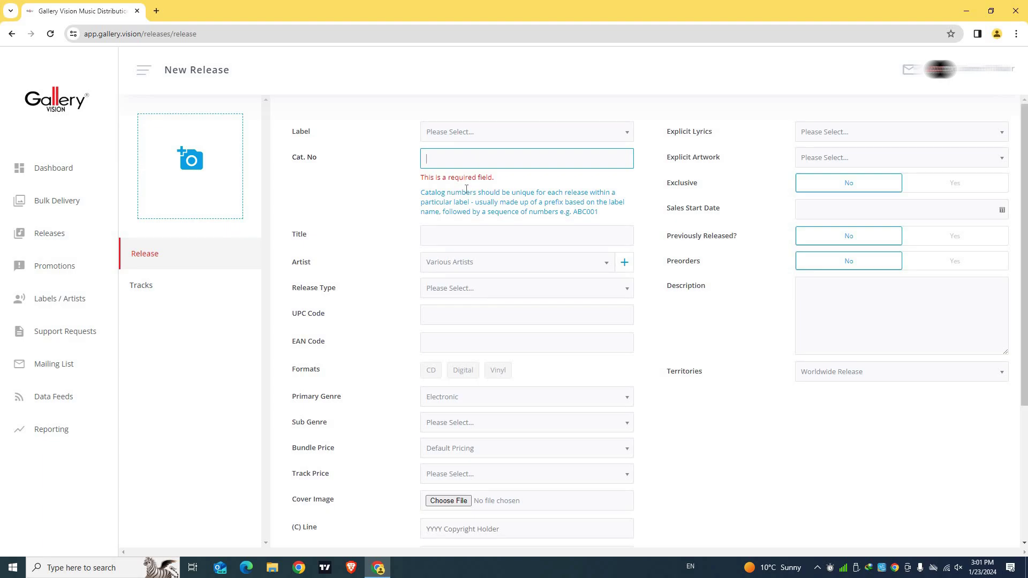
click(437, 234)
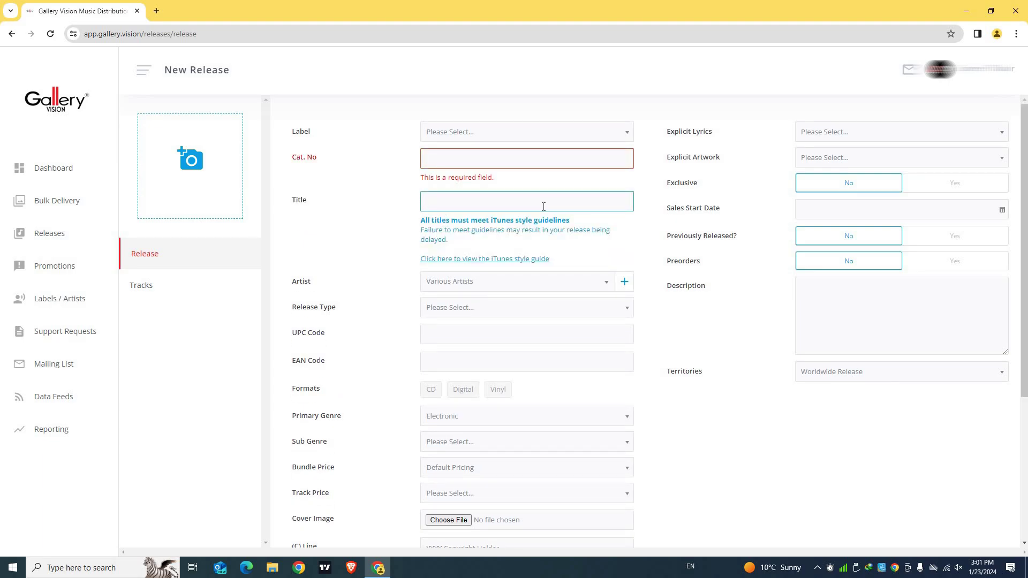
scroll(393, 234, down, 2)
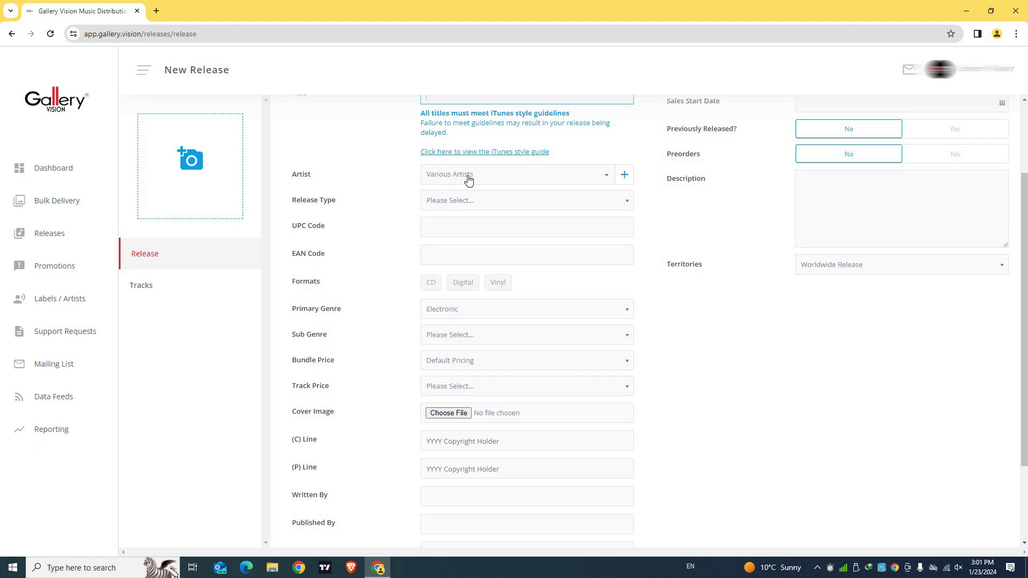
Set the release type to Single and the format to Digital
click(498, 199)
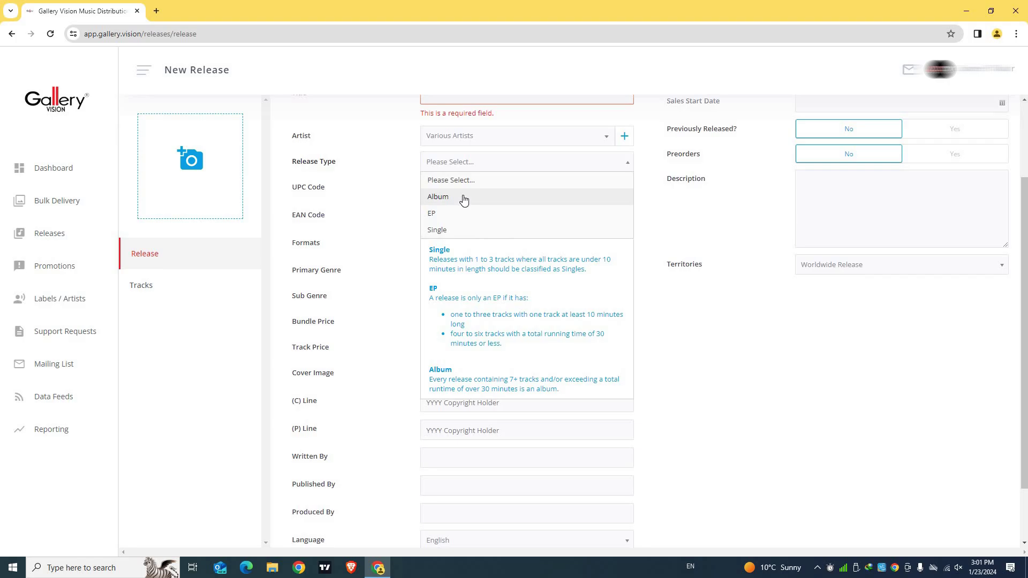
click(466, 231)
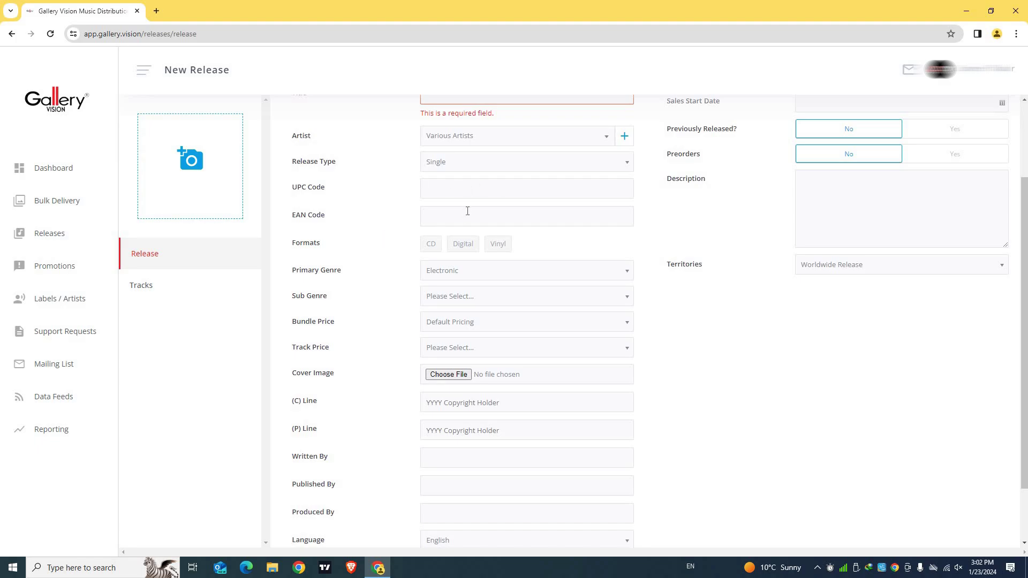
click(465, 248)
scroll(407, 231, down, 1)
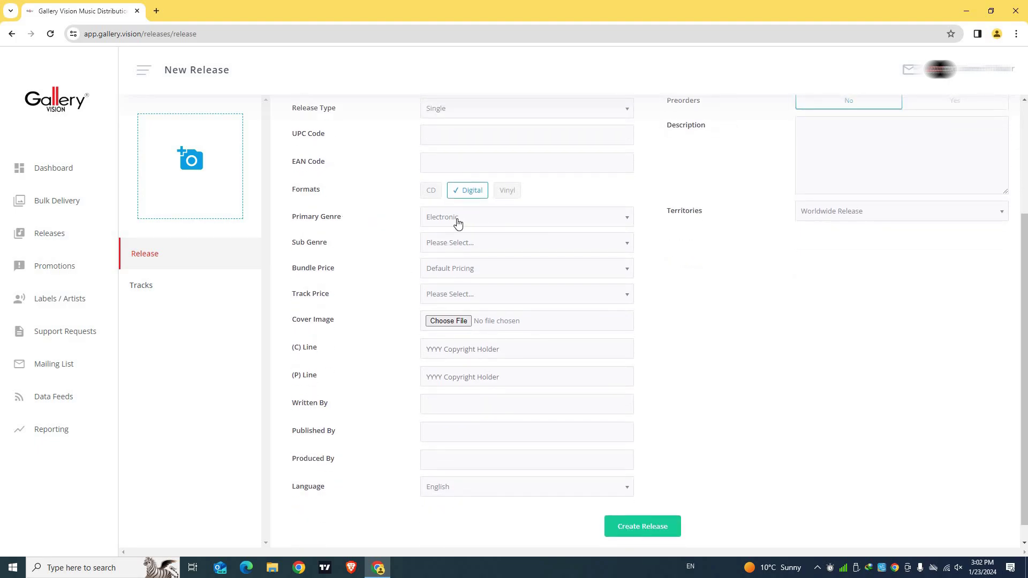
Choose the 2 Step sub-genre and T1 - $0.69 / £0.49 / €0.69 bundle price
click(489, 248)
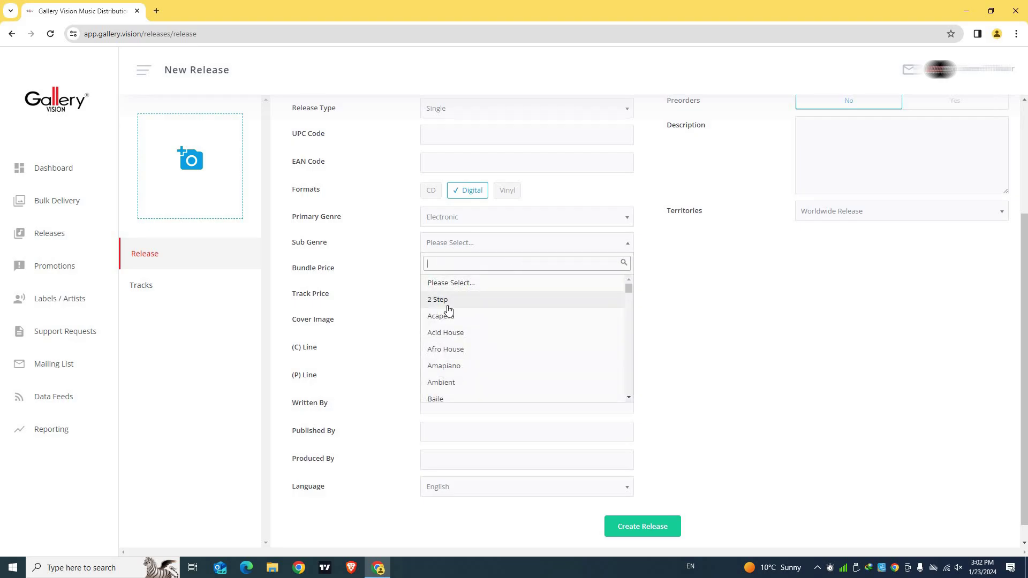
click(450, 305)
scroll(474, 252, down, 1)
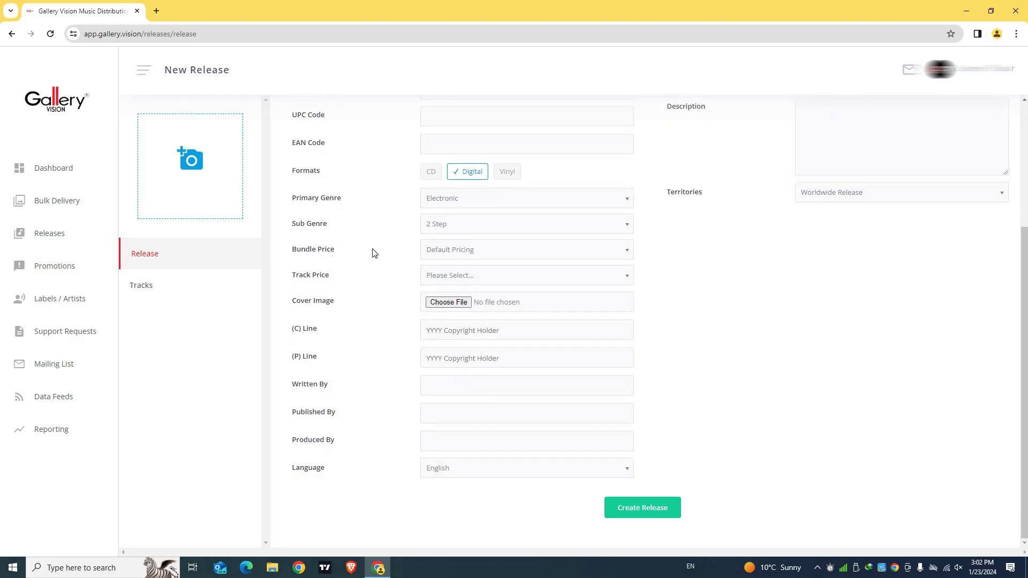
click(442, 251)
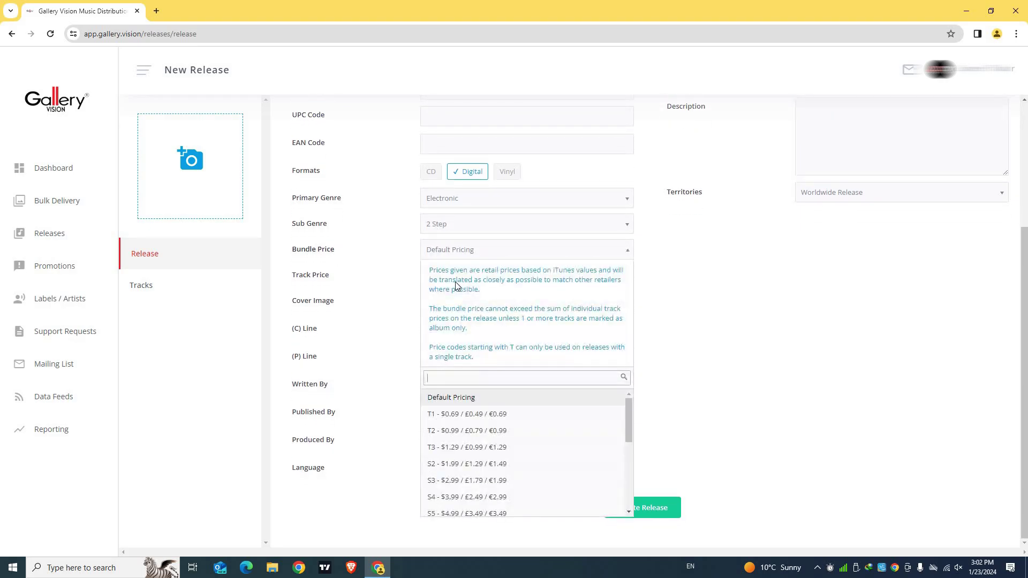
click(462, 418)
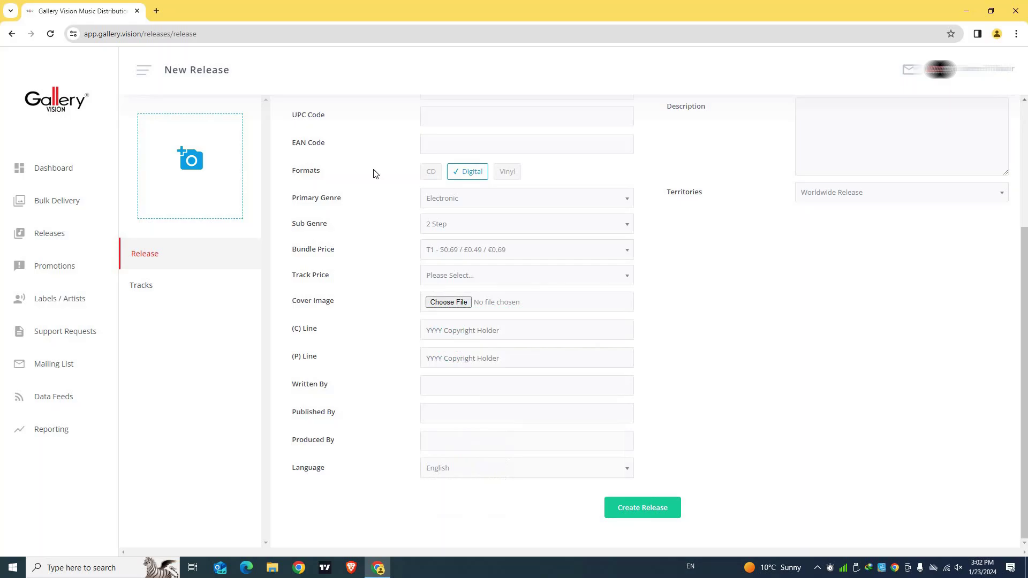
click(443, 280)
Set the track price to T1 and enter the (C) Line as 2024 plus the owner's name
click(455, 389)
triple_click(333, 307)
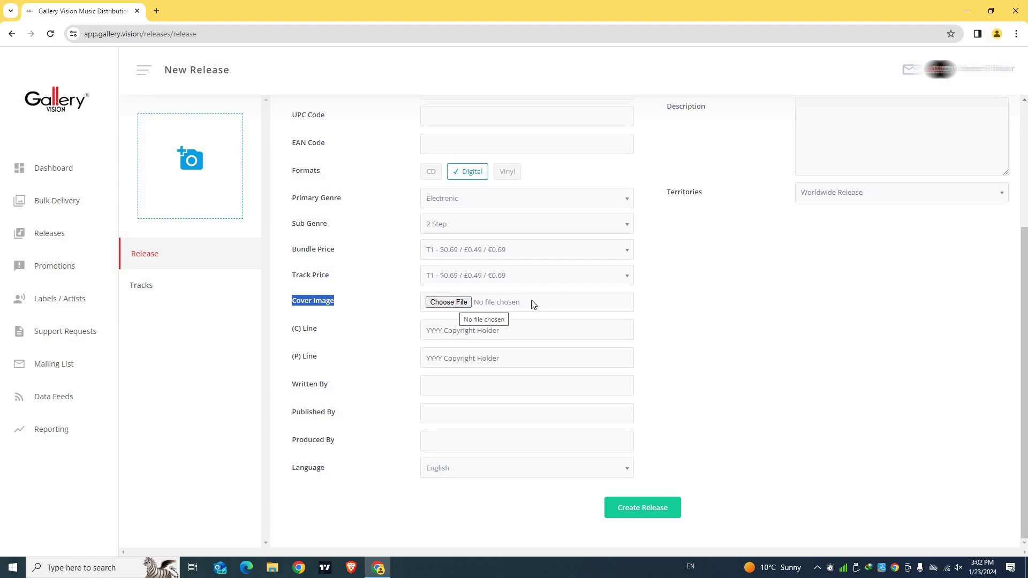
click(324, 329)
click(468, 539)
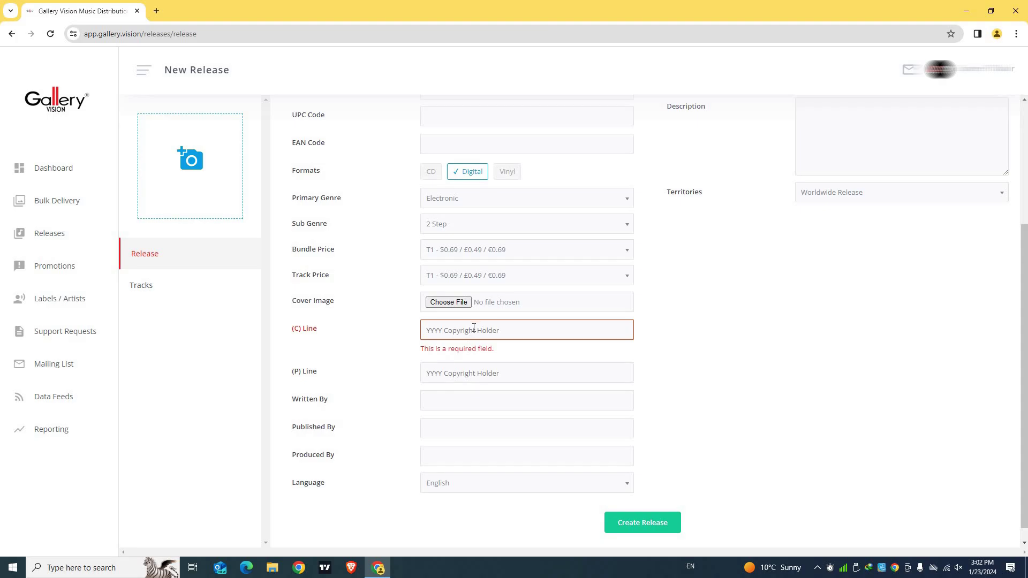
click(470, 330)
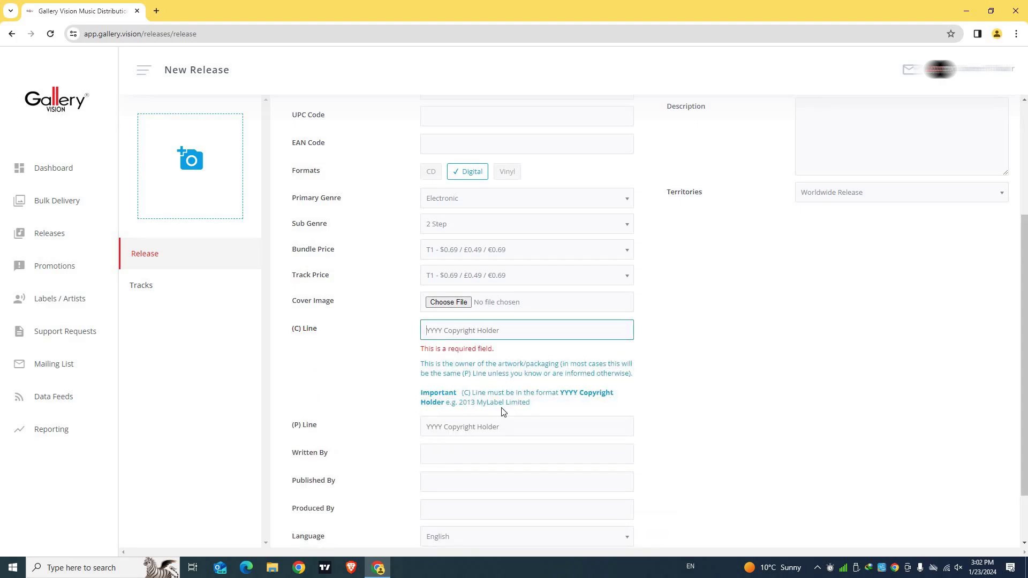
scroll(497, 304, down, 1)
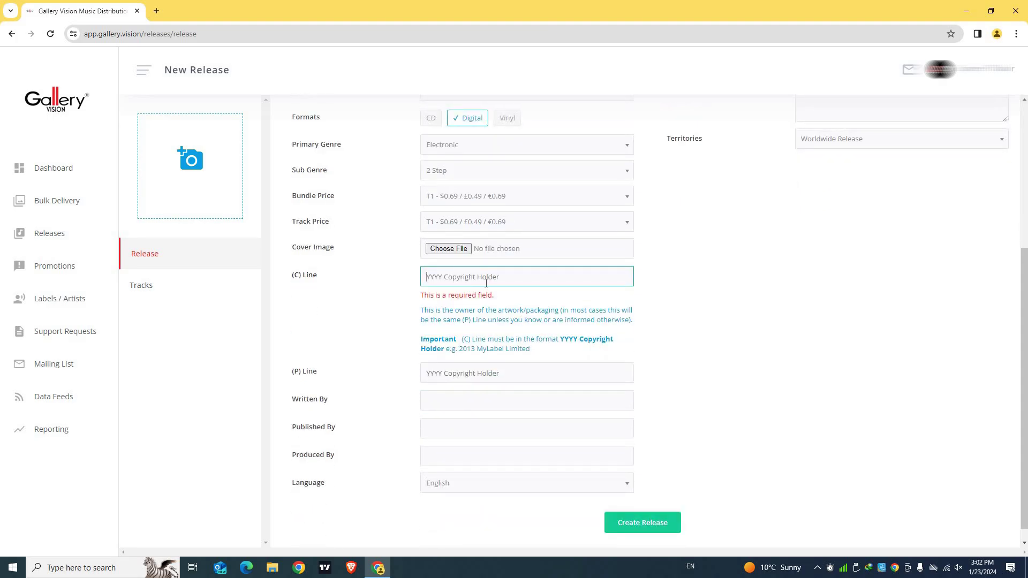
text(2024)
key(BackSpace)
key(BackSpace)
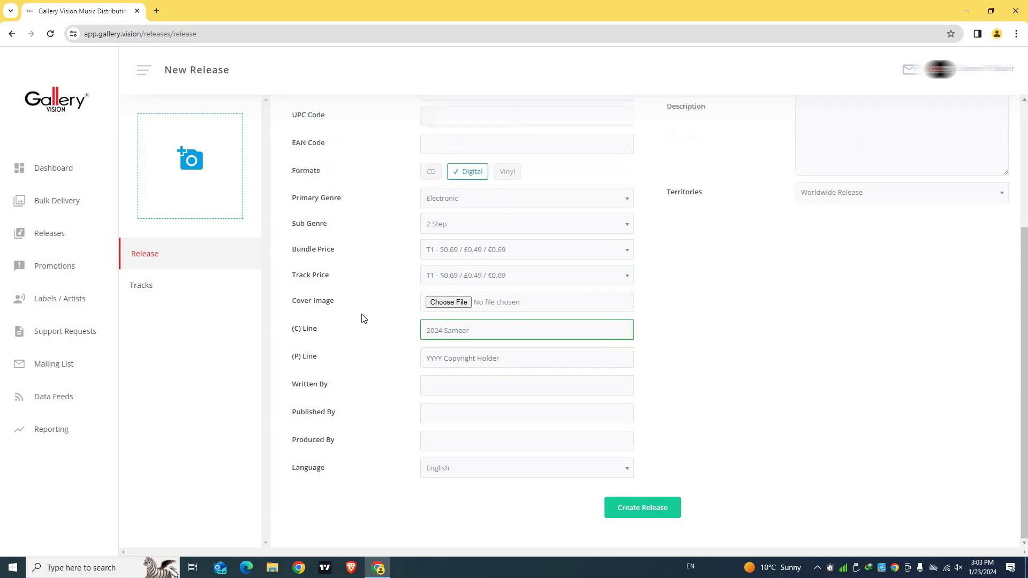
Copy the (C) Line text into the (P) Line
triple_click(483, 338)
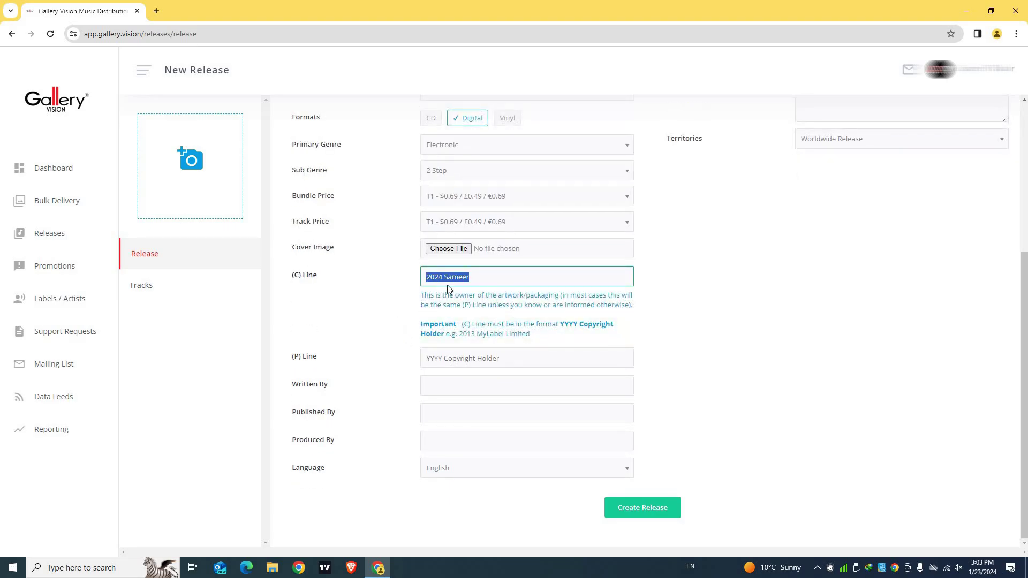
right_click(454, 278)
click(477, 325)
click(461, 357)
right_click(455, 306)
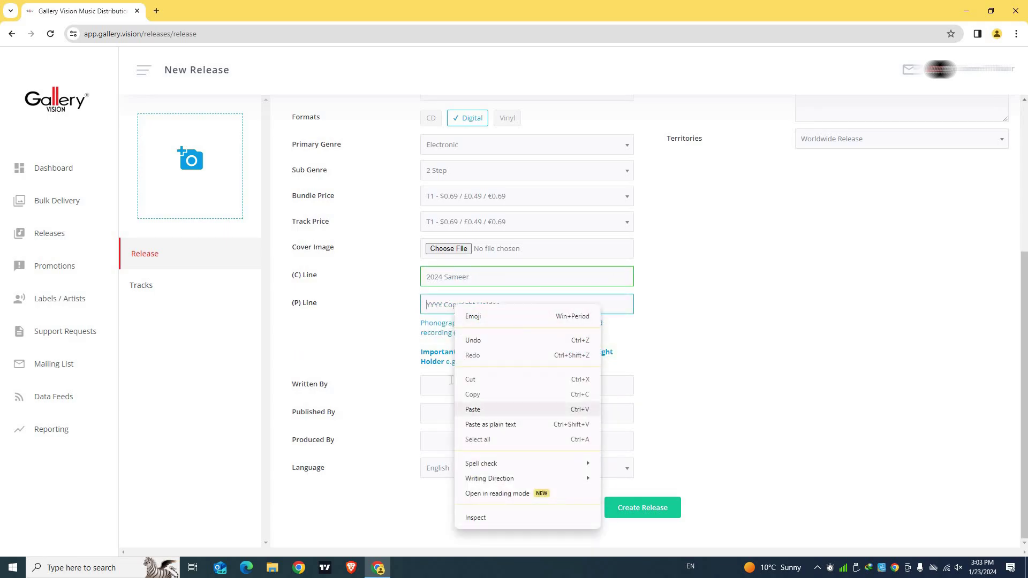
click(476, 410)
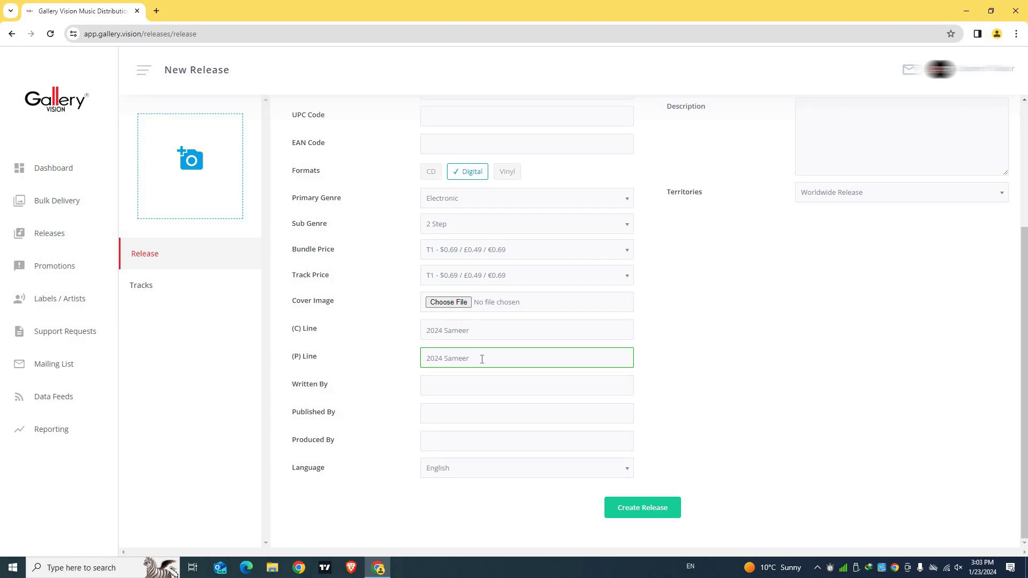
Fill in the Written By credit, move through Published By and Produced By, and submit
triple_click(327, 385)
click(439, 392)
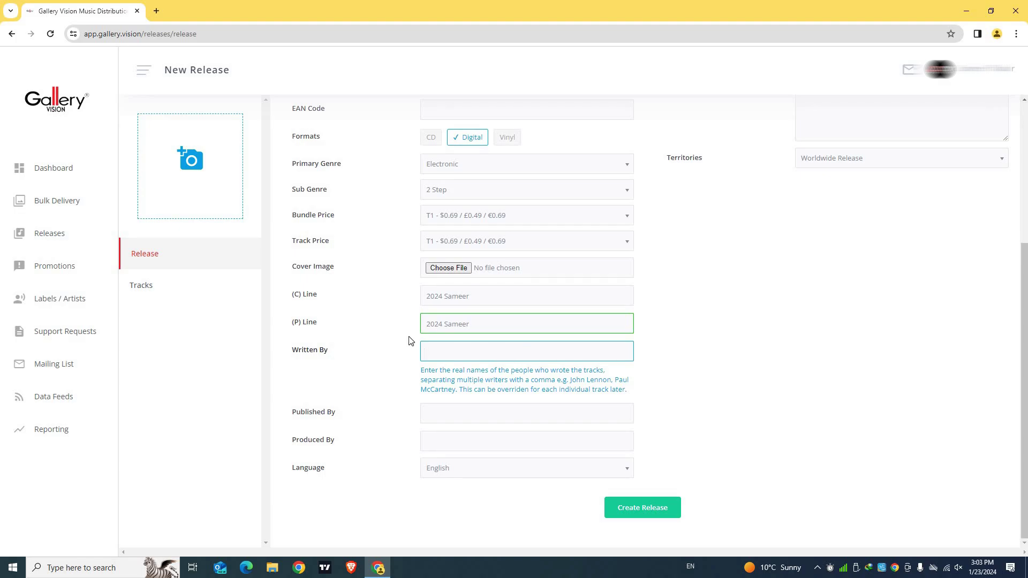
click(450, 409)
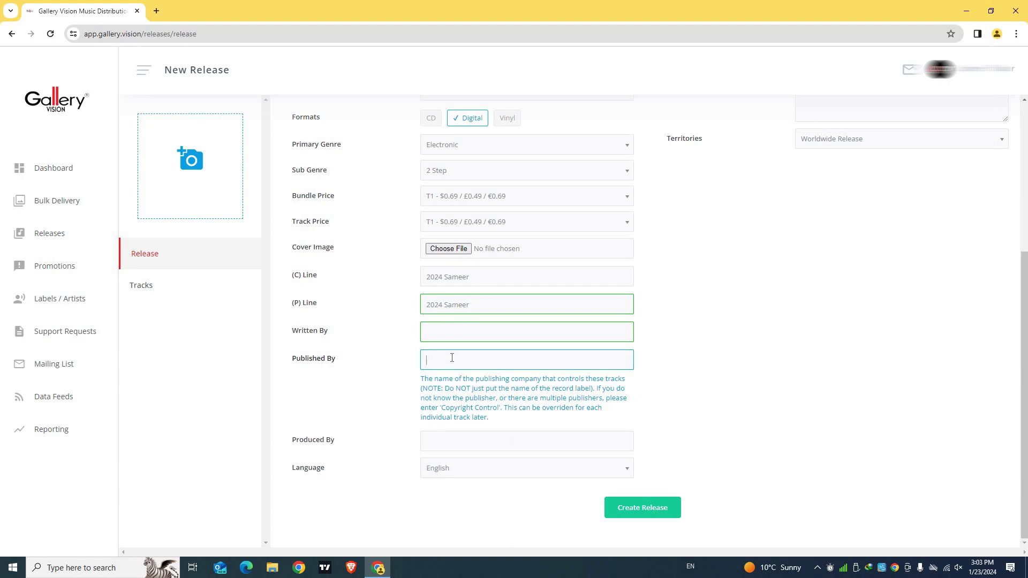
key(Tab)
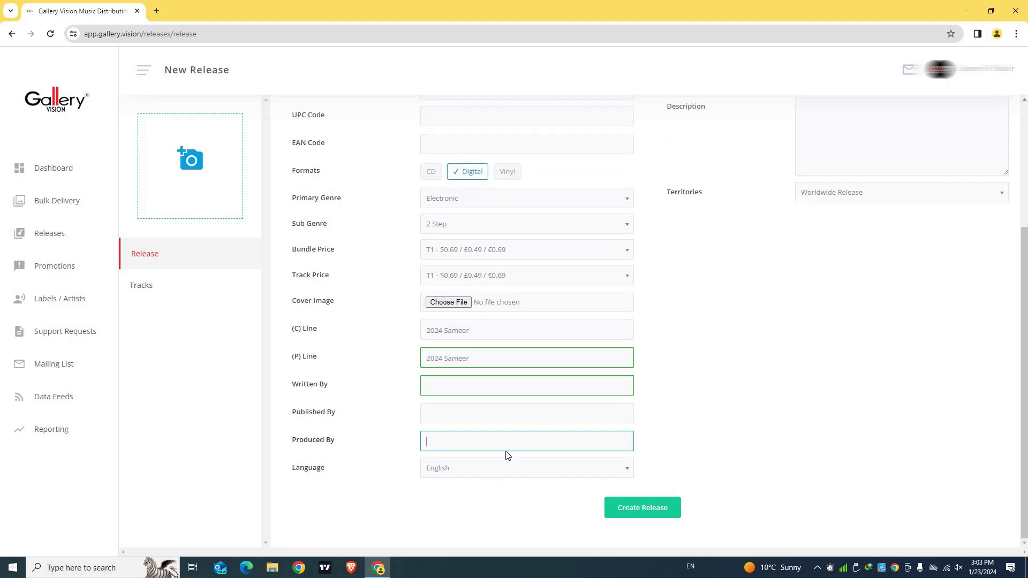
key(Return)
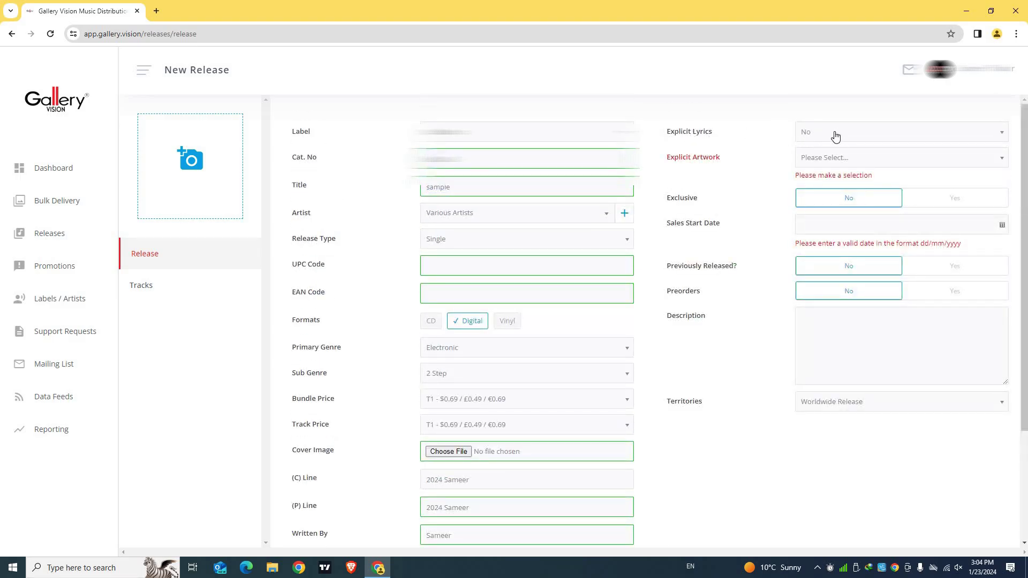
Set Explicit Artwork to No and pick 23/01/2024 as the Sales Start Date
click(826, 160)
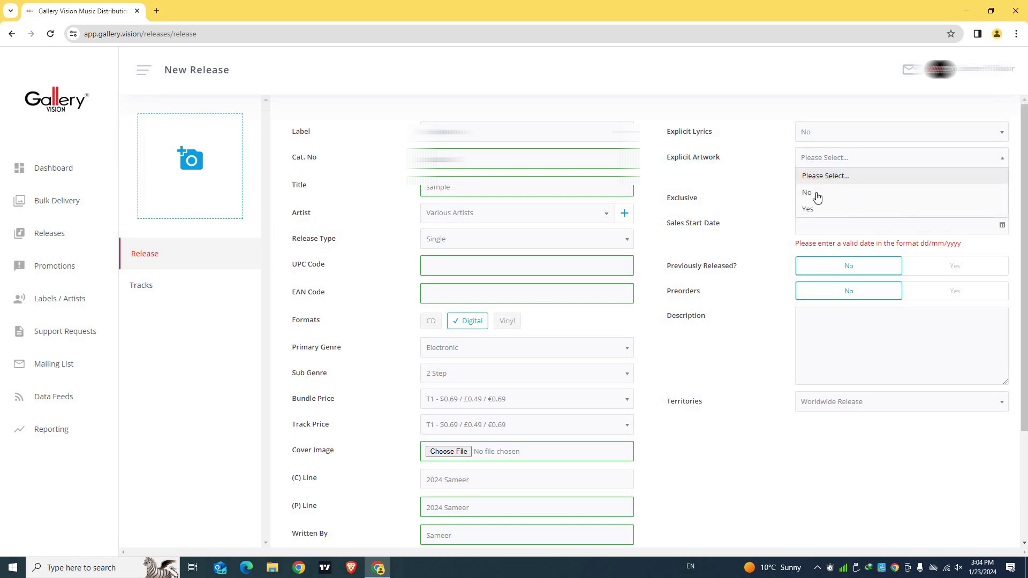
click(822, 192)
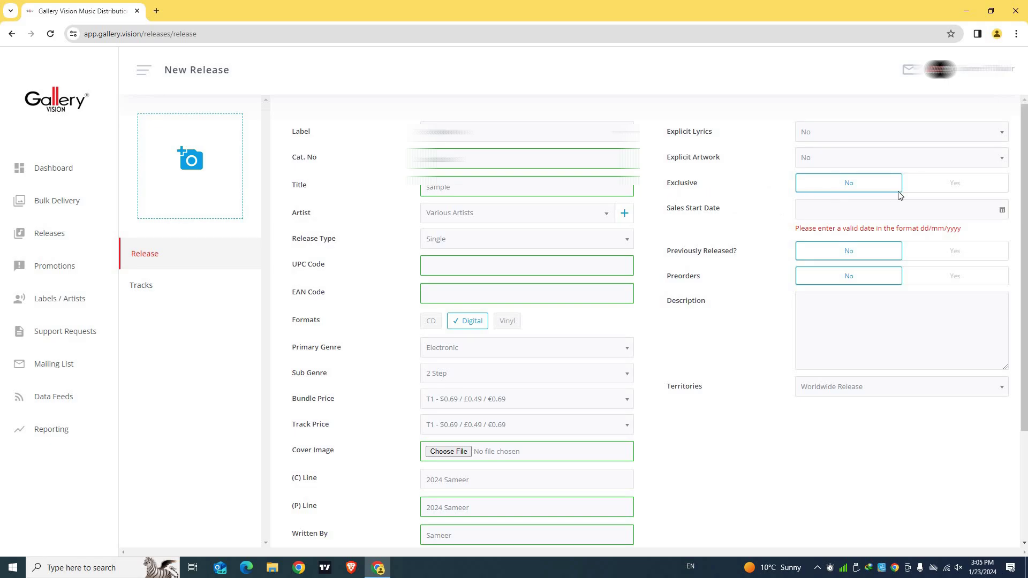
mouse_move(744, 209)
mouse_down()
mouse_move(668, 210)
mouse_move(724, 215)
mouse_up()
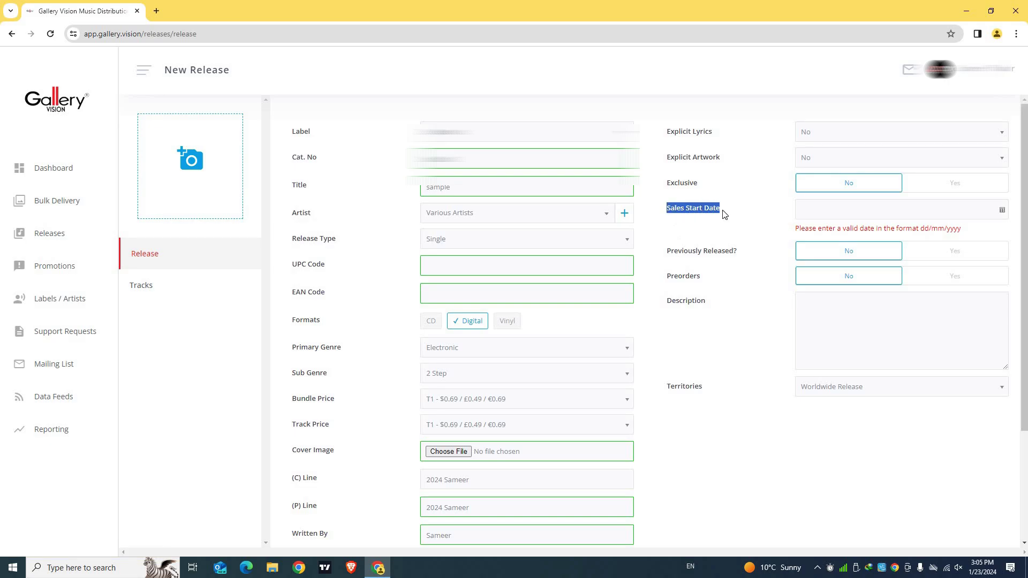
click(1002, 210)
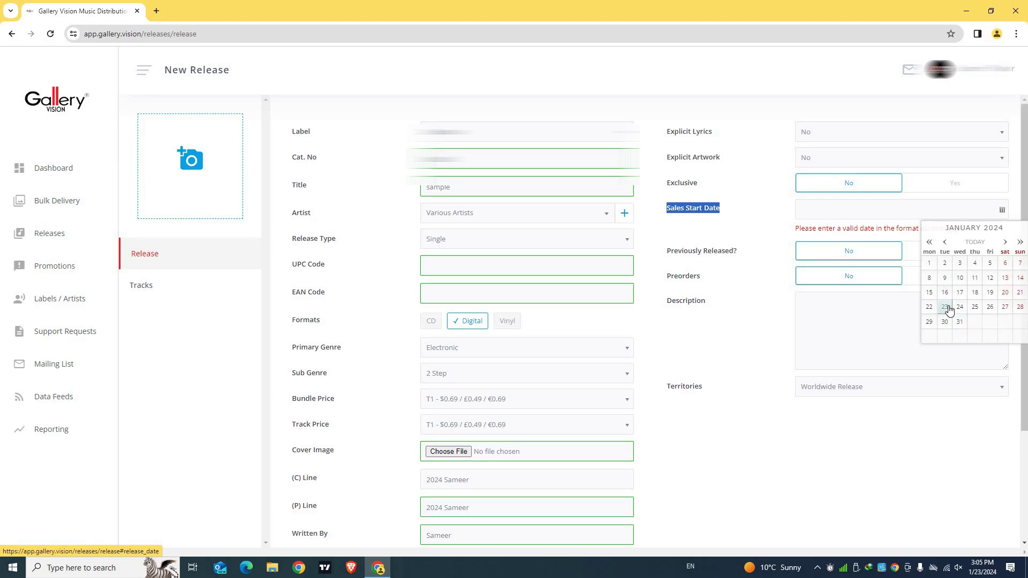
click(946, 307)
scroll(897, 139, down, 2)
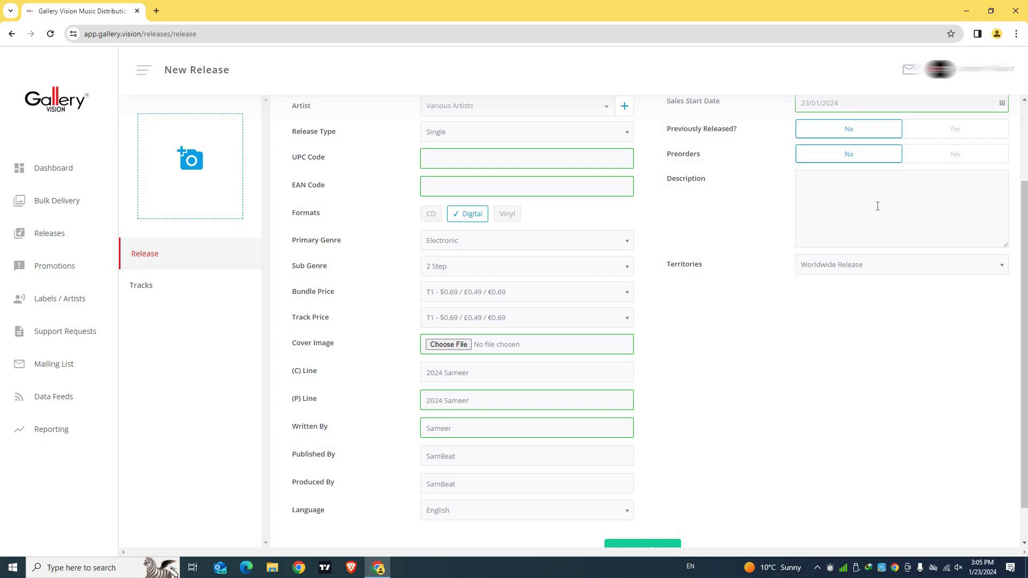
scroll(873, 214, down, 1)
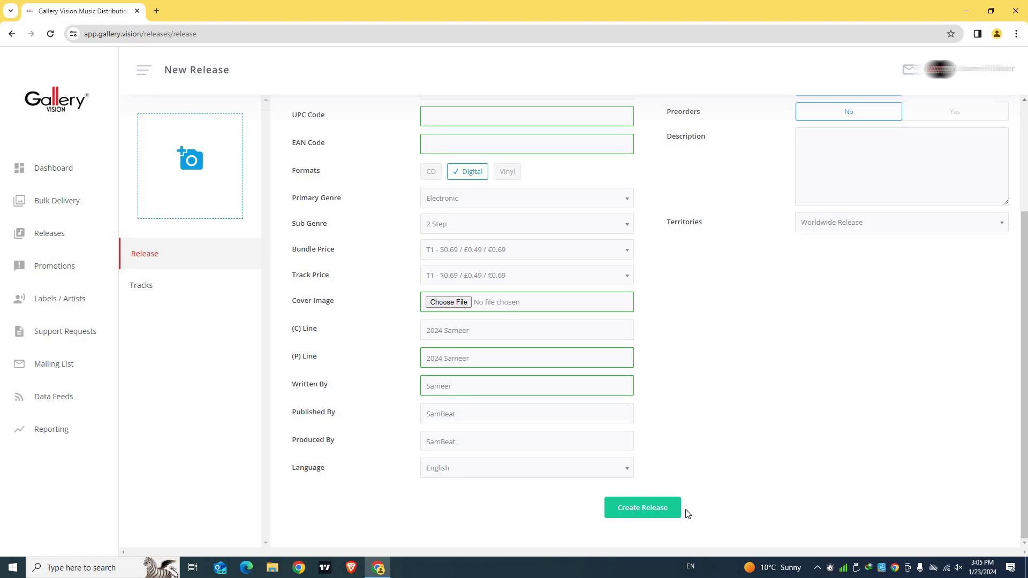
Create the release and check the saved ZOOX02 - Sample release page
click(650, 514)
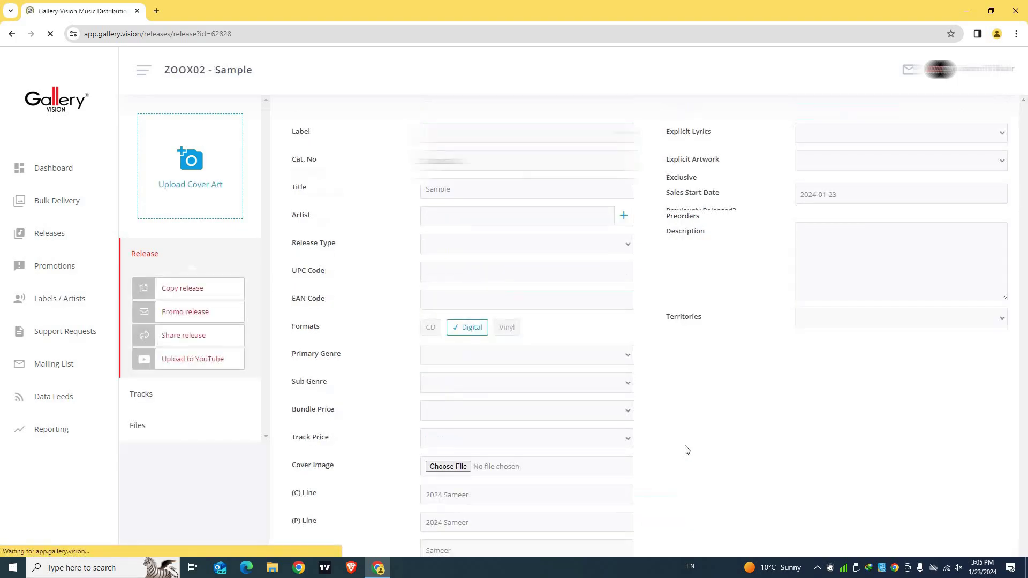
scroll(706, 432, down, 3)
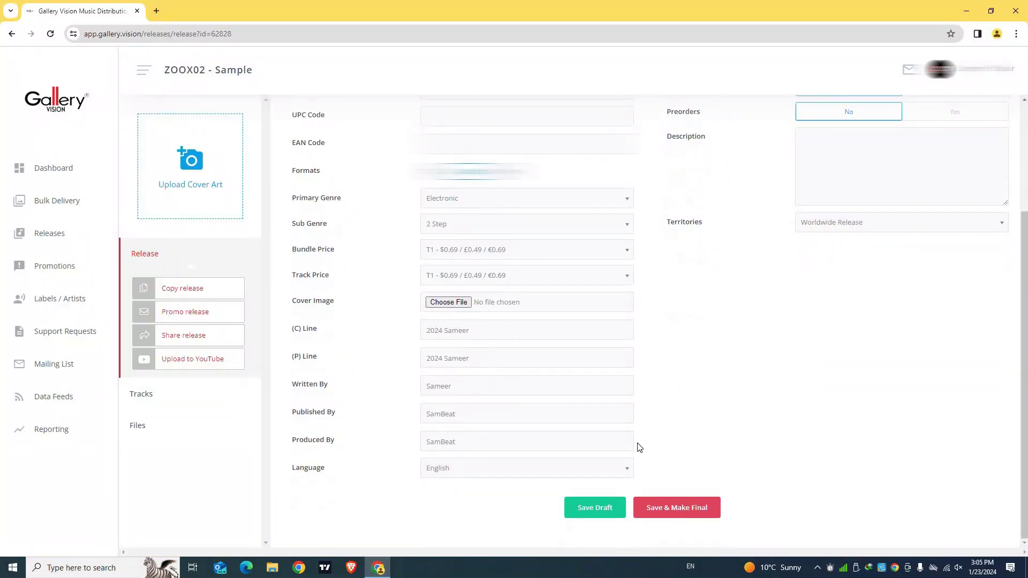
scroll(744, 390, up, 3)
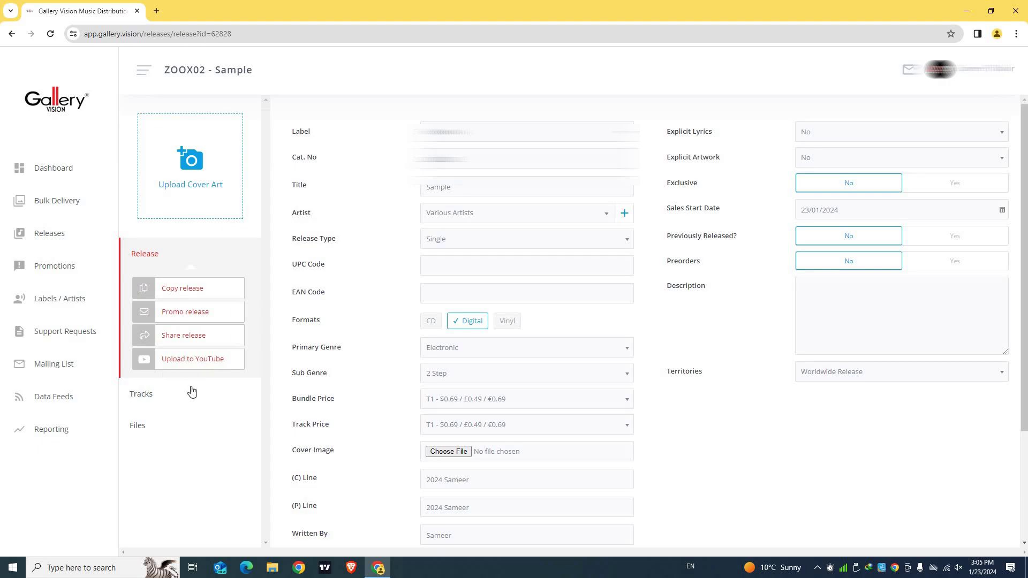
Add a new track to the release and title it 'Sample'
click(154, 397)
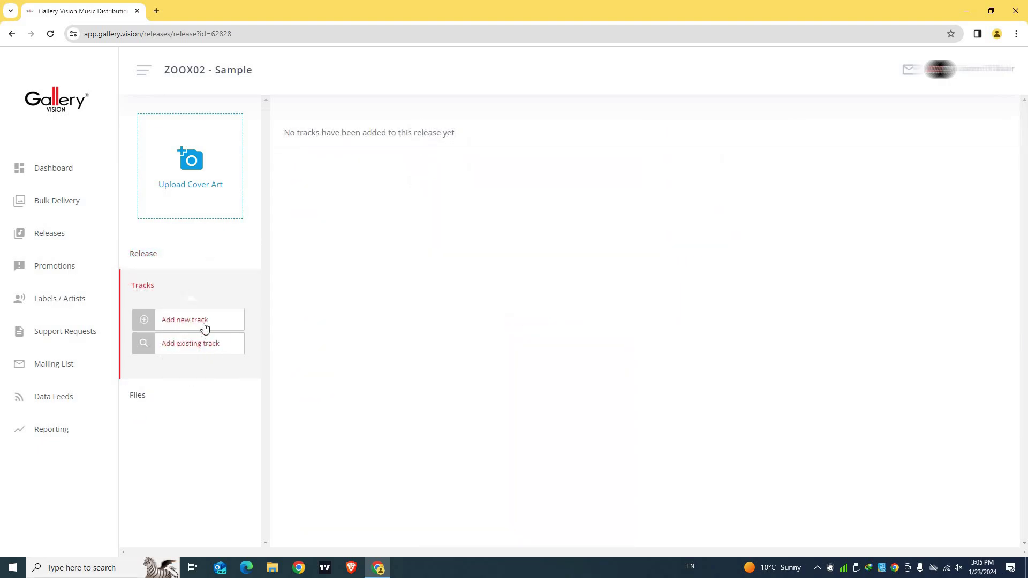
click(178, 324)
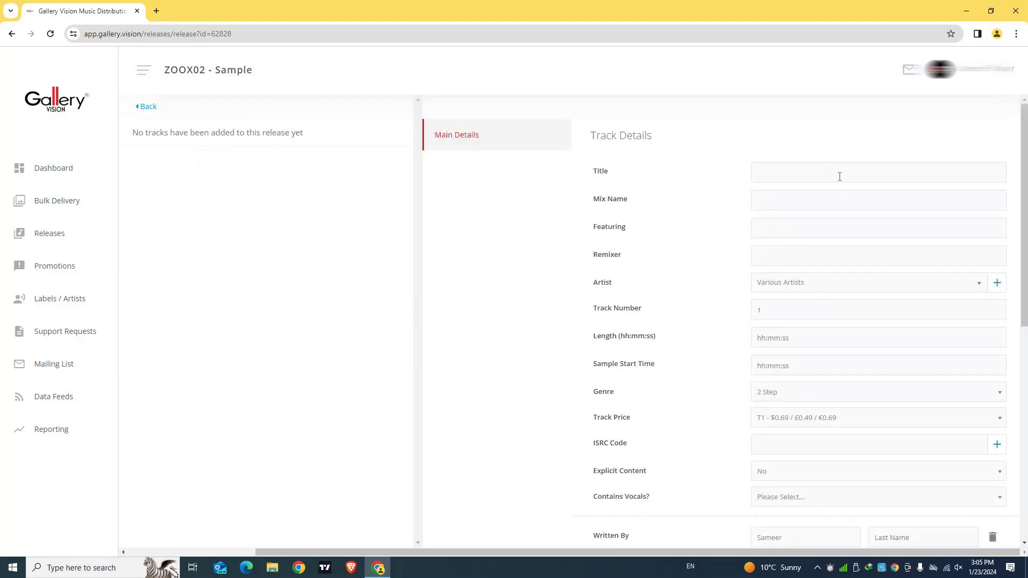
scroll(810, 266, down, 8)
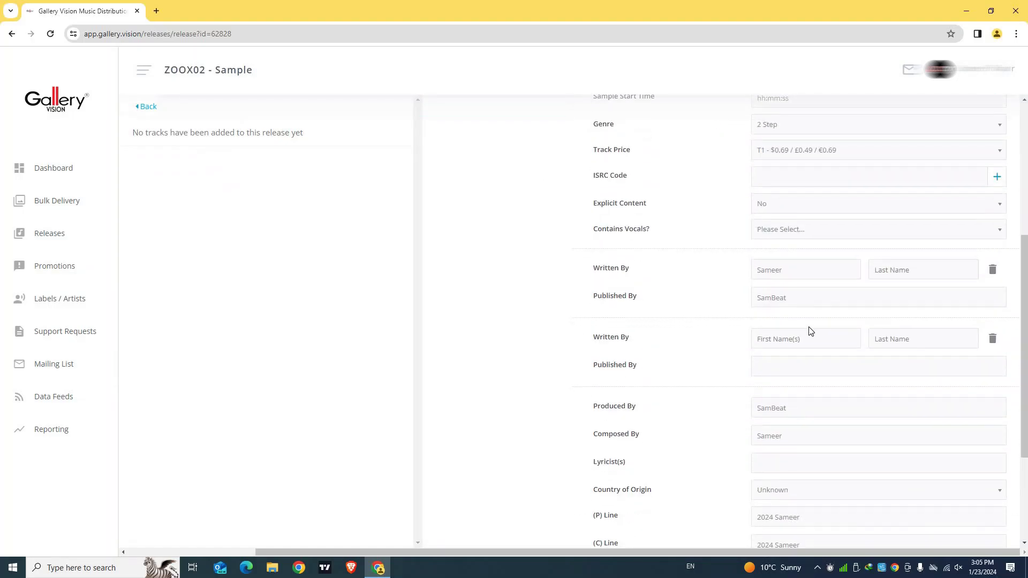
scroll(810, 325, up, 8)
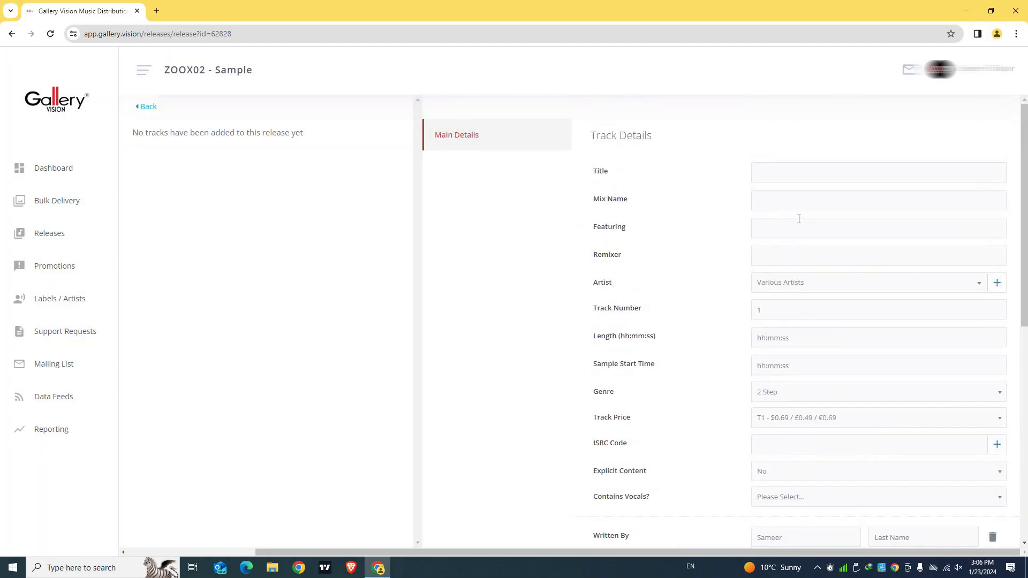
click(793, 173)
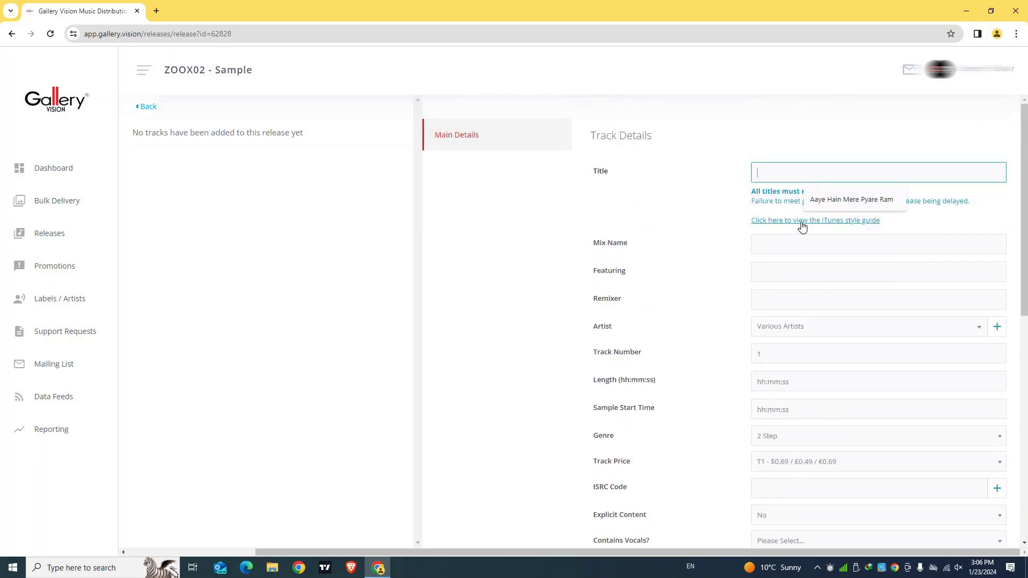
click(699, 195)
click(795, 173)
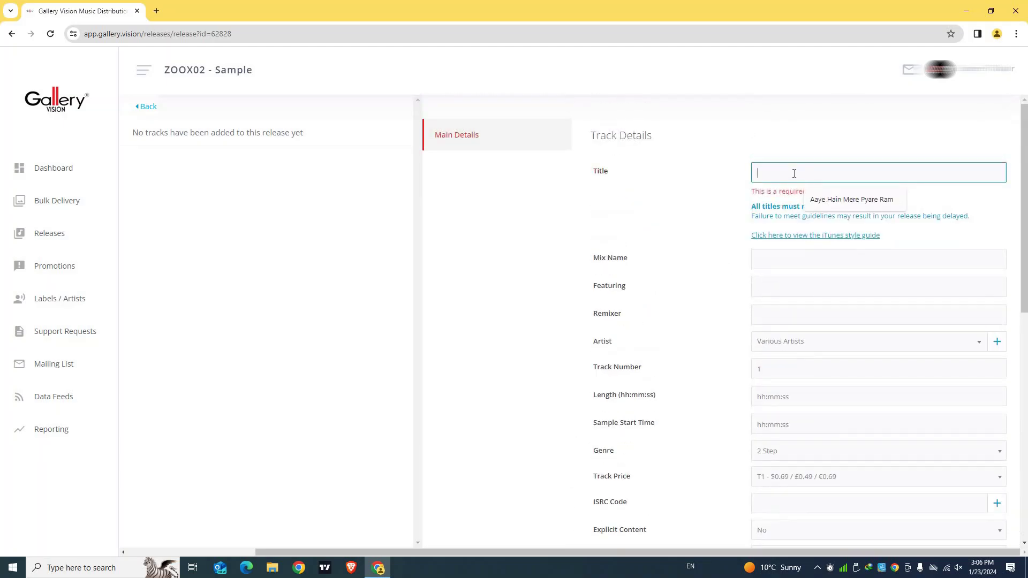
text(Sample)
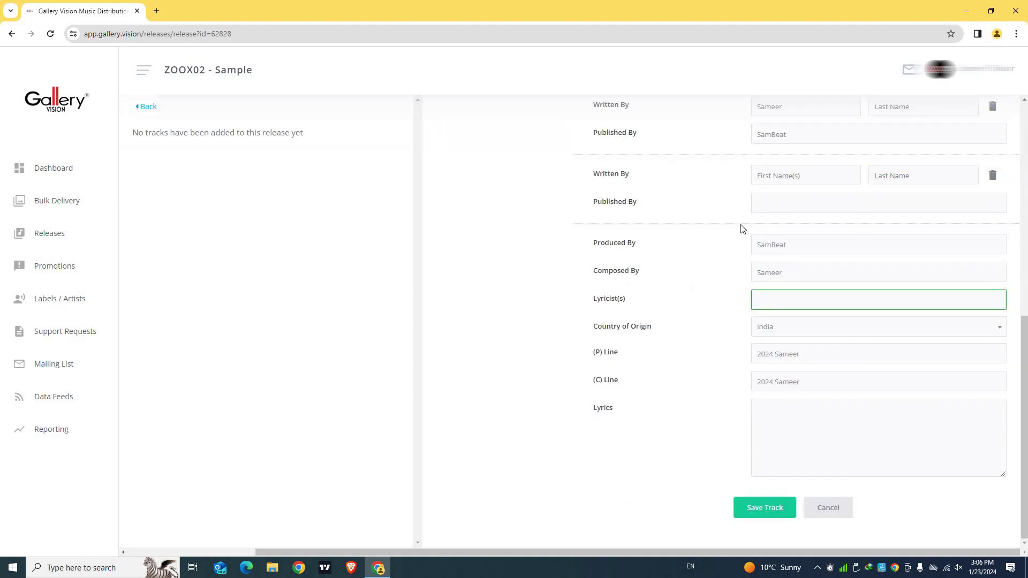
Set Contains Vocals to No Vocals and move to the Lyrics box
scroll(744, 228, up, 2)
triple_click(633, 301)
scroll(794, 250, up, 5)
scroll(780, 322, down, 1)
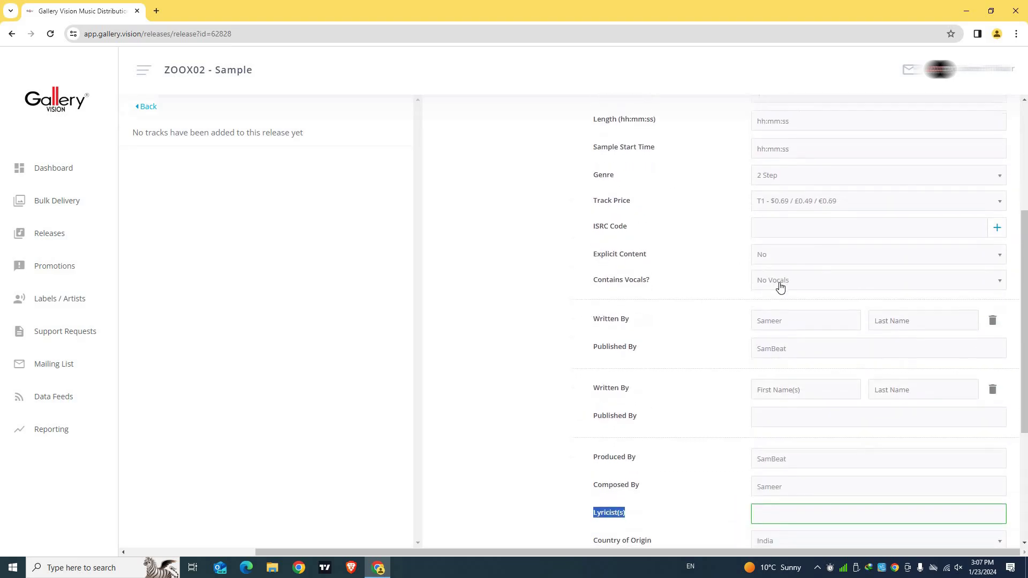
click(780, 288)
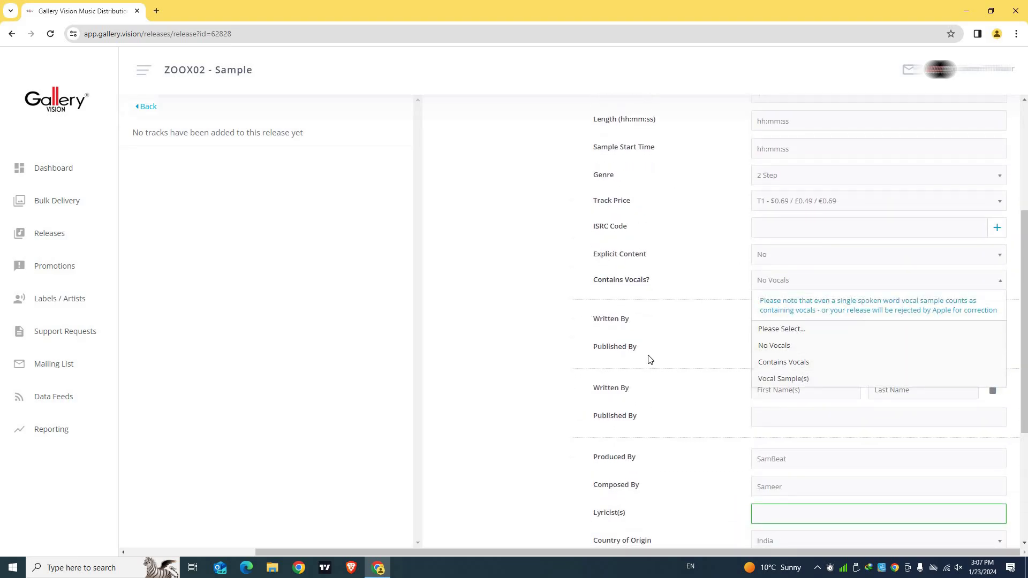
scroll(743, 415, down, 4)
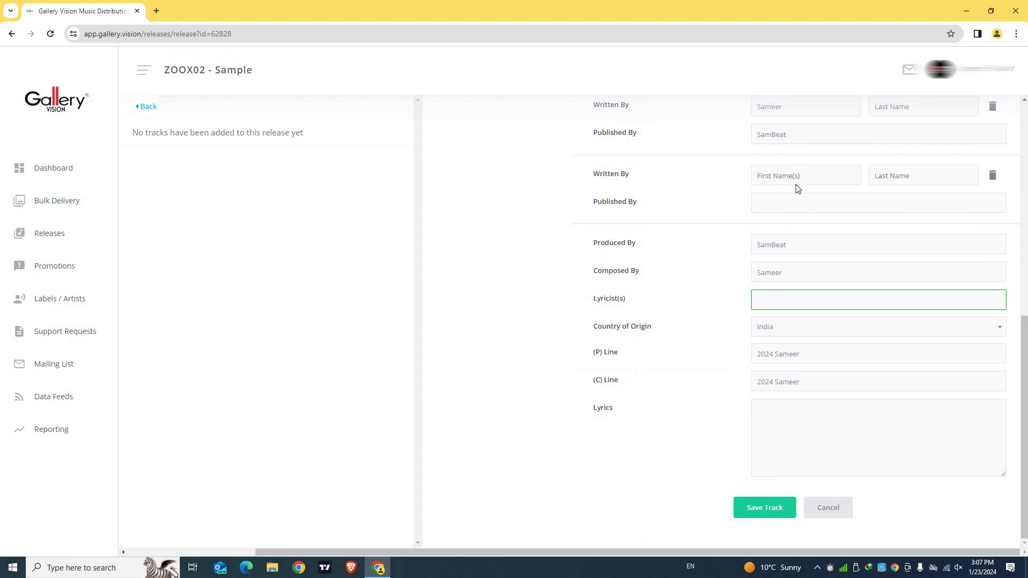
scroll(795, 185, up, 2)
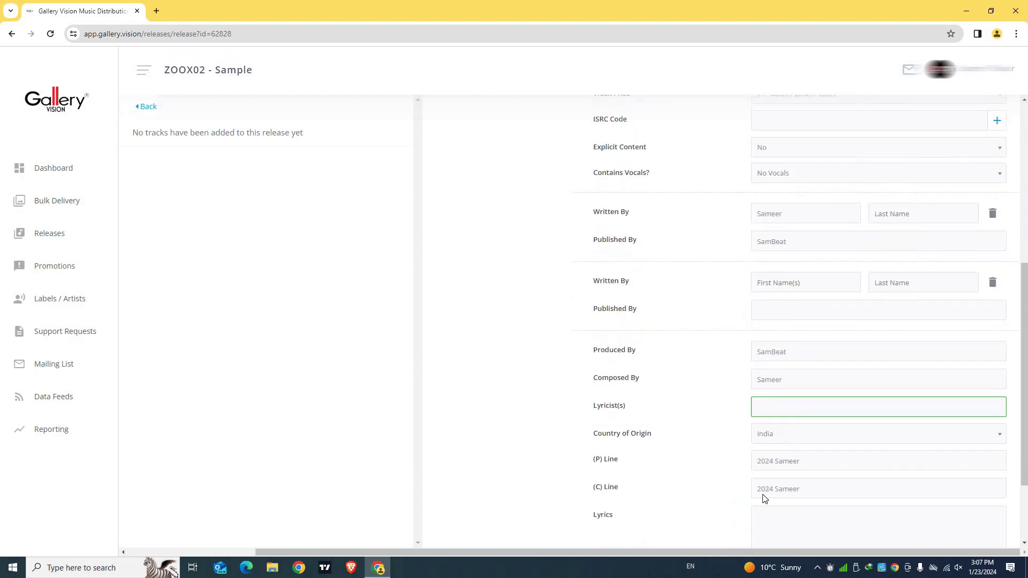
scroll(785, 408, down, 2)
click(776, 410)
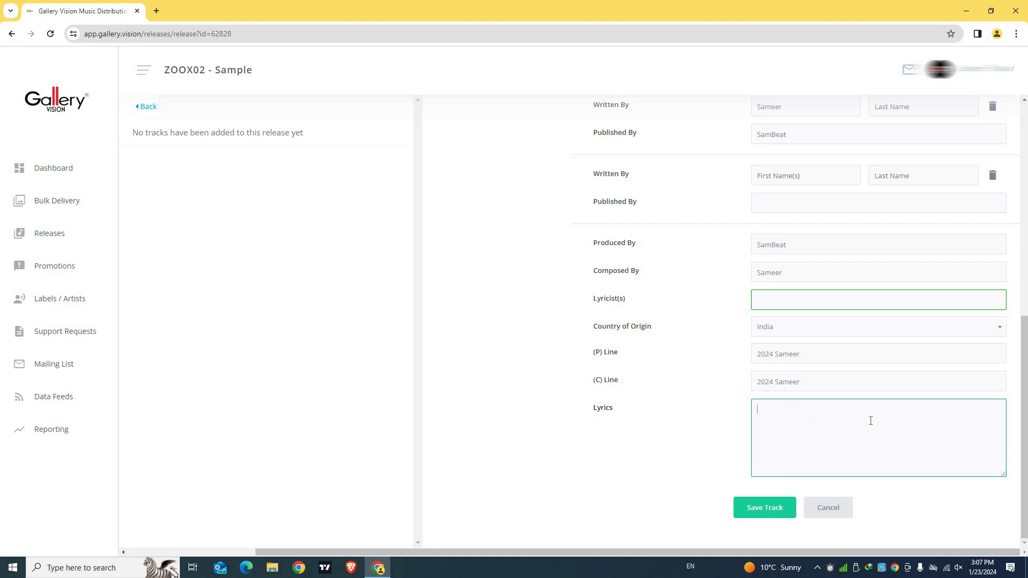
Fill in the writer's missing last name and save Sample as track 1
click(766, 512)
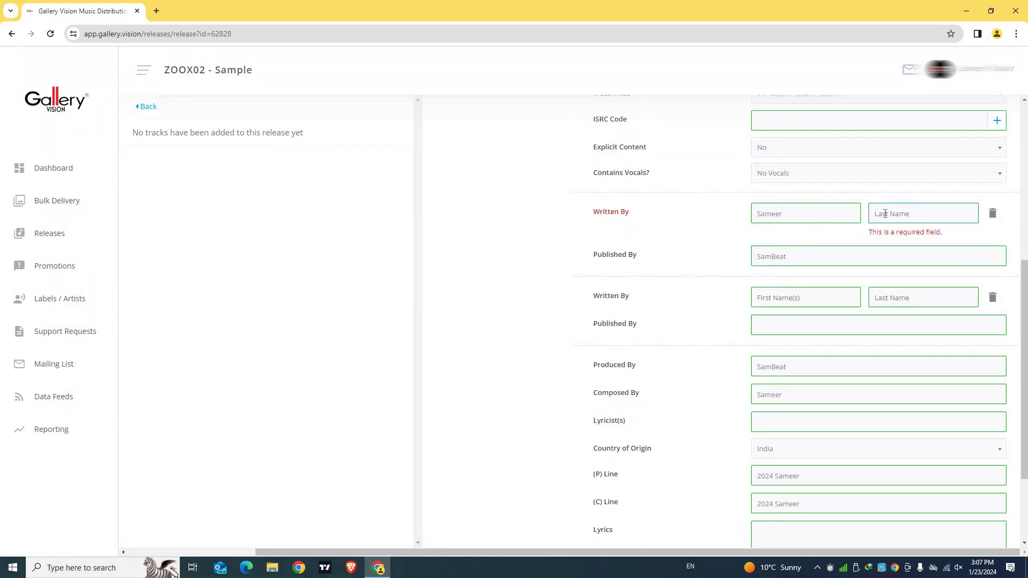
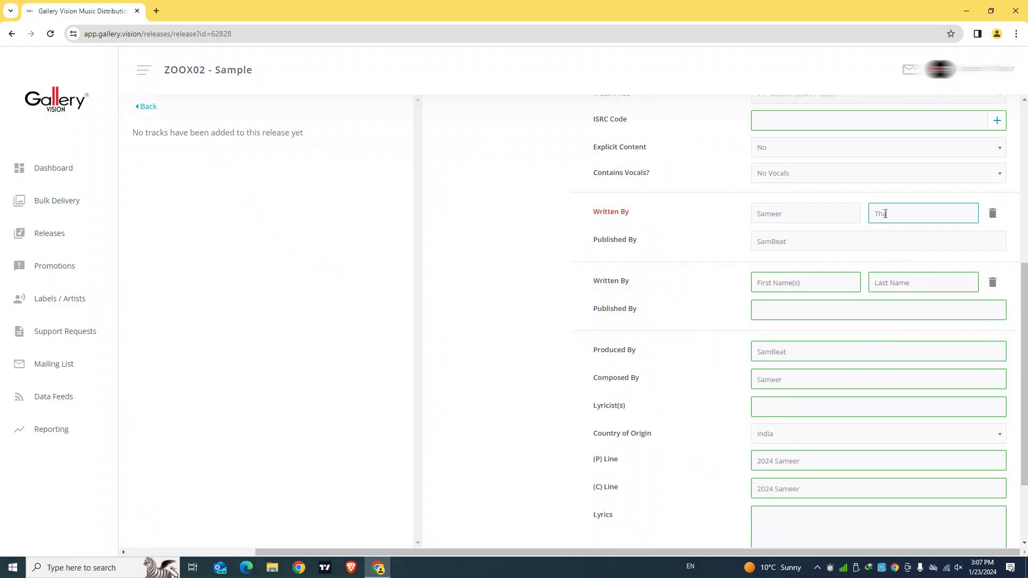
click(668, 277)
scroll(701, 295, down, 2)
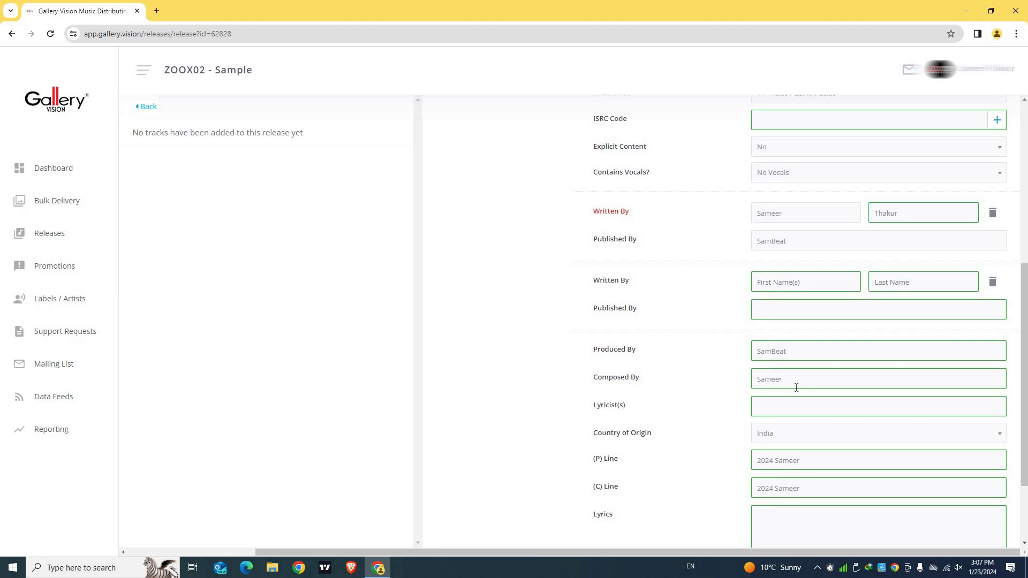
click(788, 515)
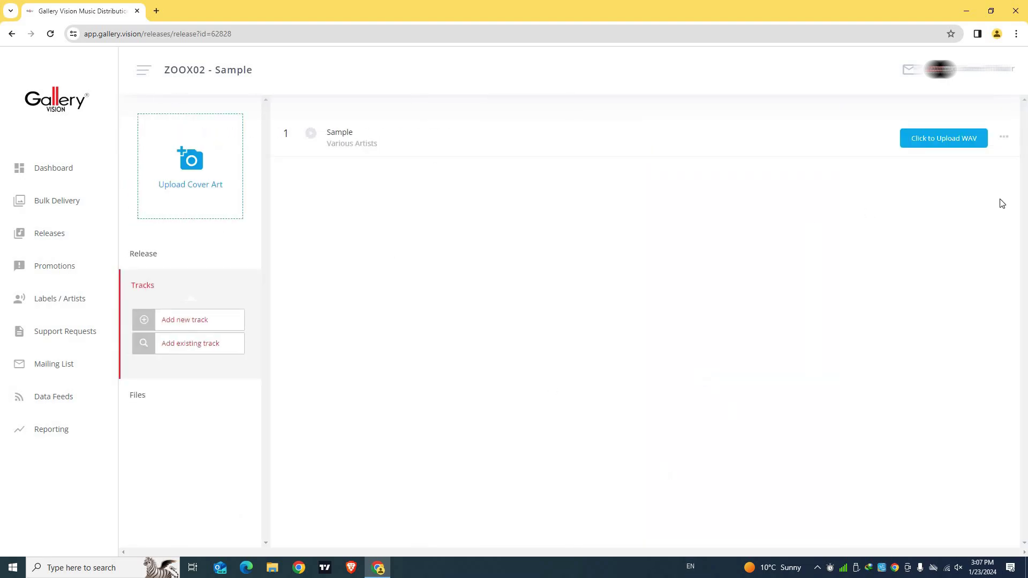
Start a WAV upload for the Sample track, then cancel without adding a file
click(937, 145)
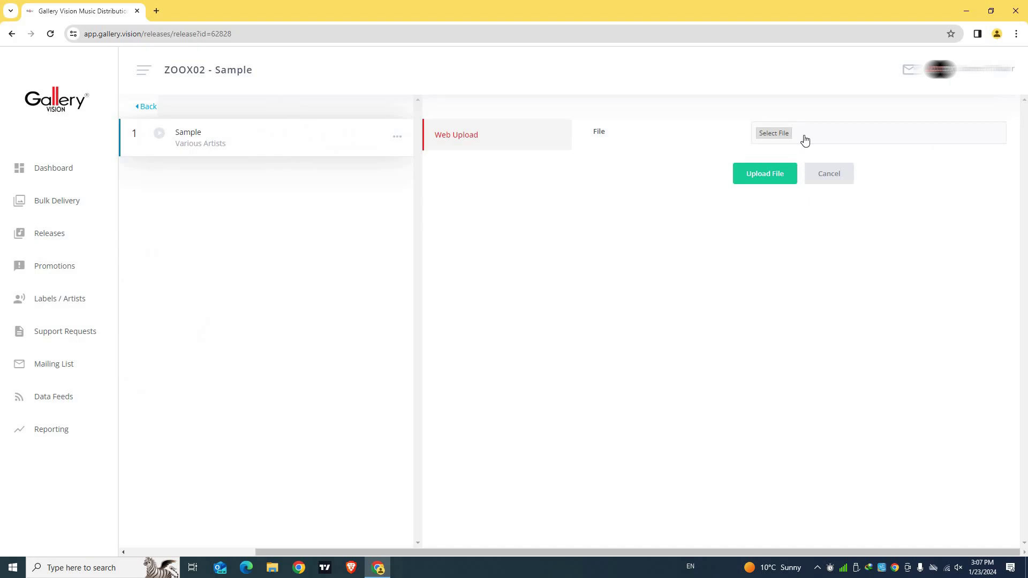
click(820, 177)
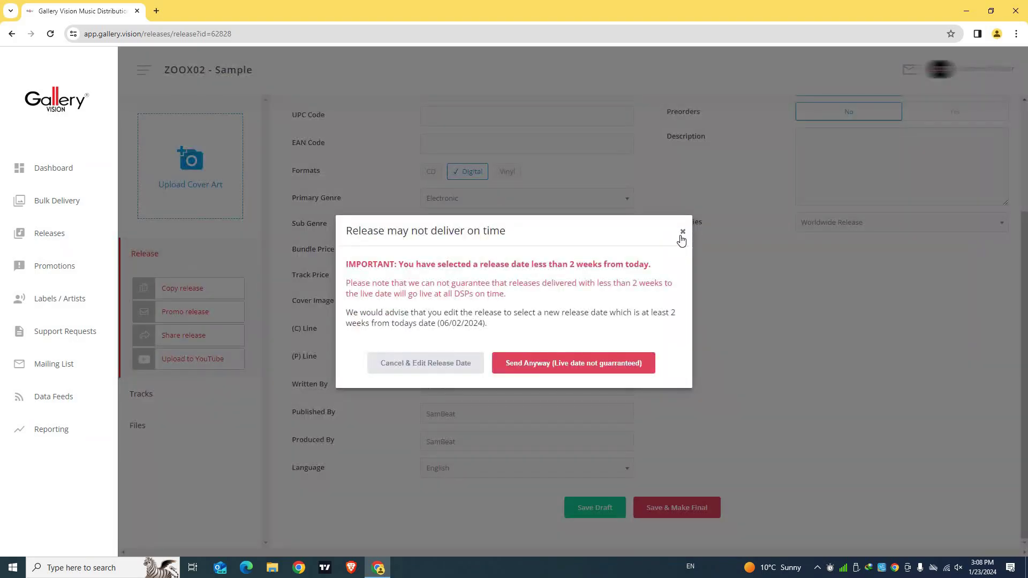
Dismiss the late-delivery warning, submit with Save & Make Final, then close the repeated warning
click(682, 233)
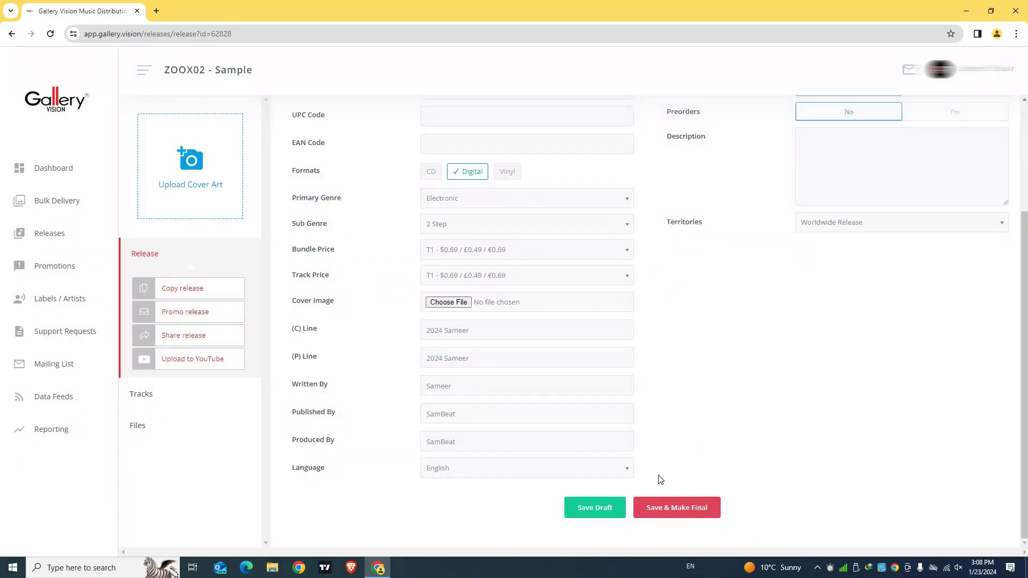
click(678, 513)
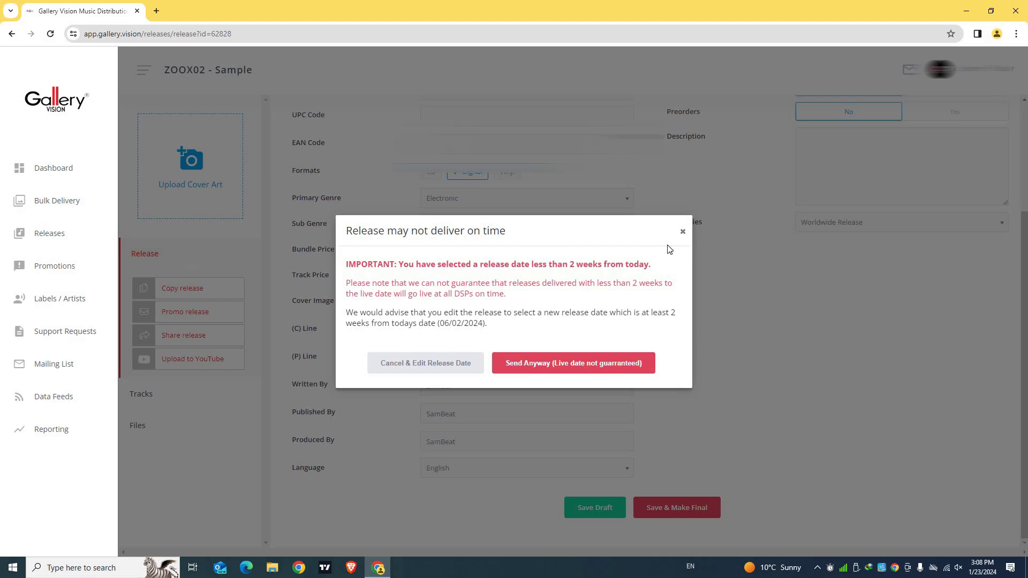
click(683, 231)
scroll(748, 315, up, 3)
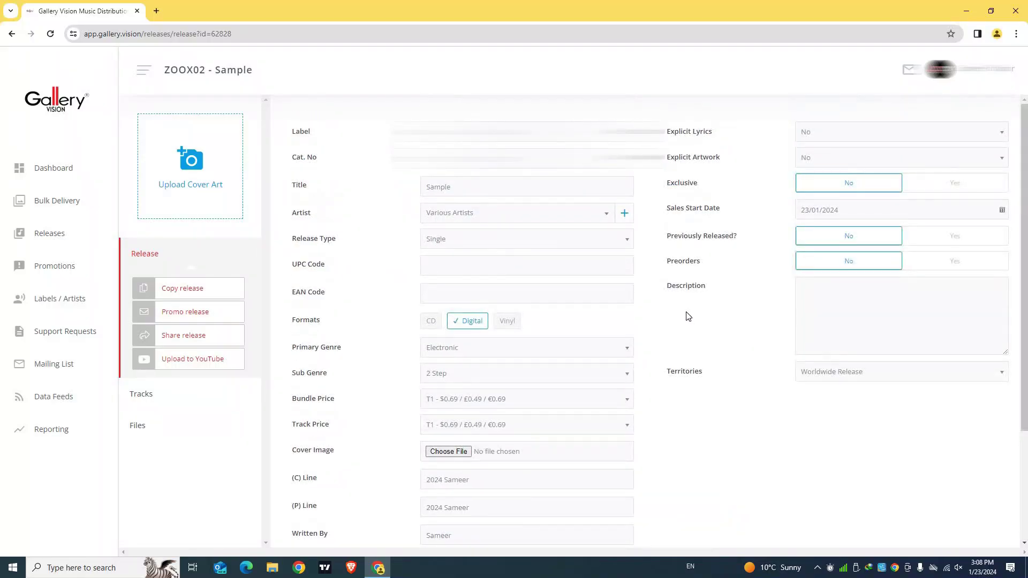